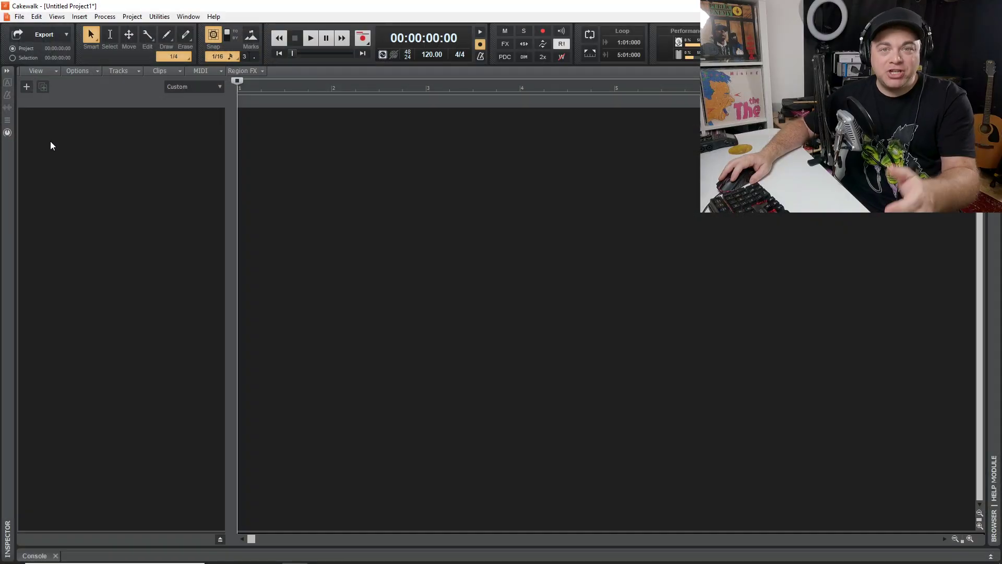
Use Insert > Audio Track to add Track 1 to the empty project.
click(76, 16)
click(97, 29)
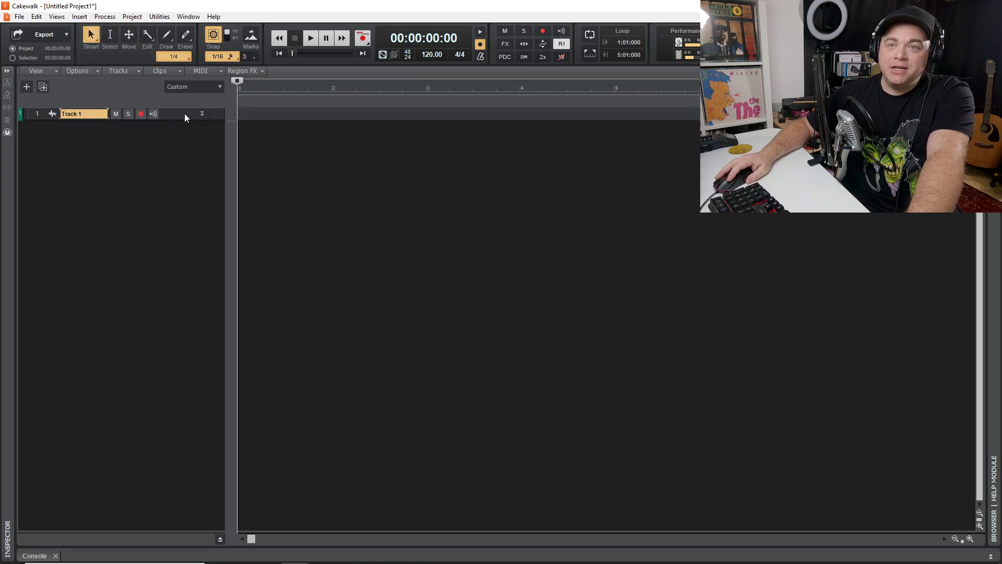
Show the Console view, then expand and collapse Track 1's ProChannel rack on its strip.
click(58, 17)
click(78, 76)
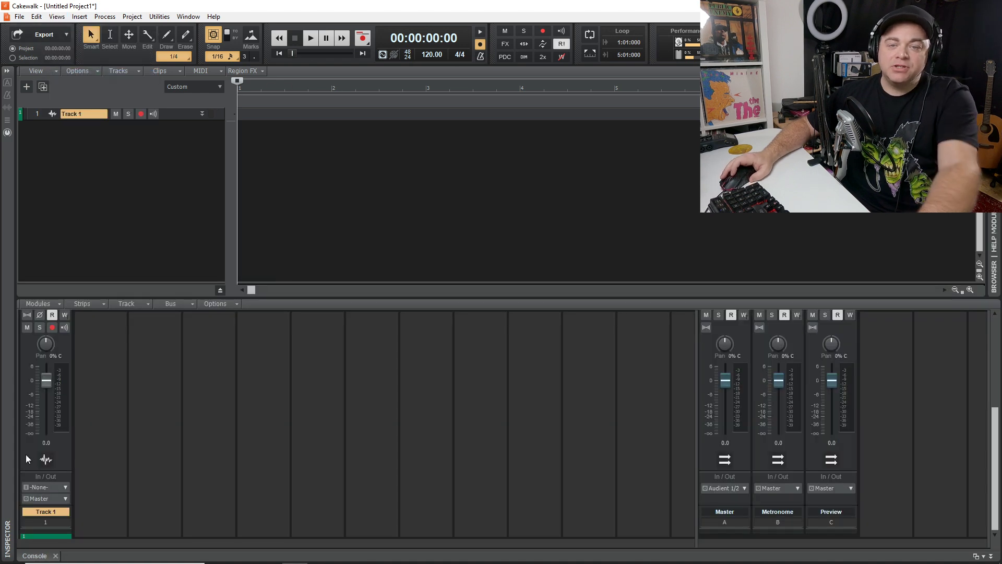
scroll(28, 453, up, 5)
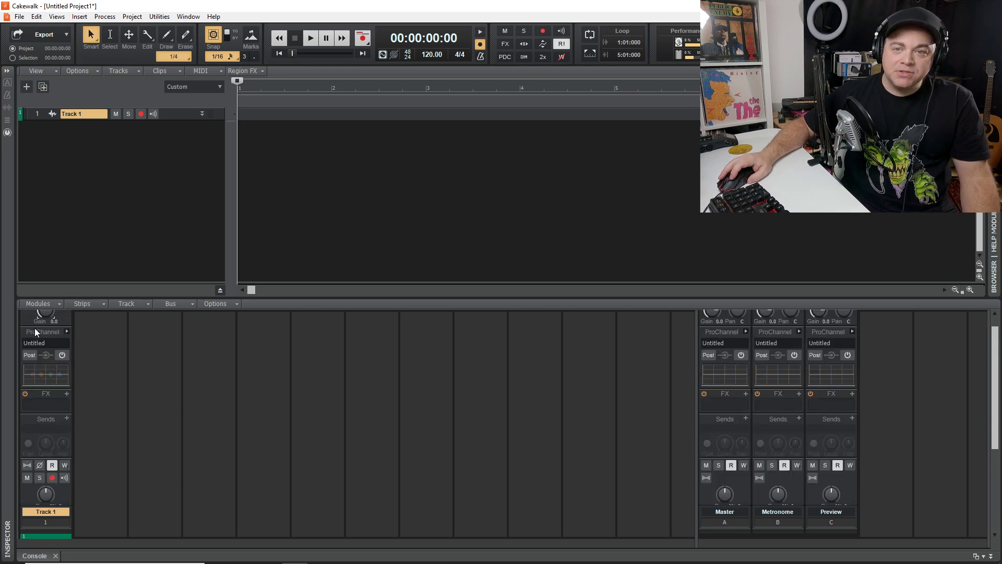
click(67, 331)
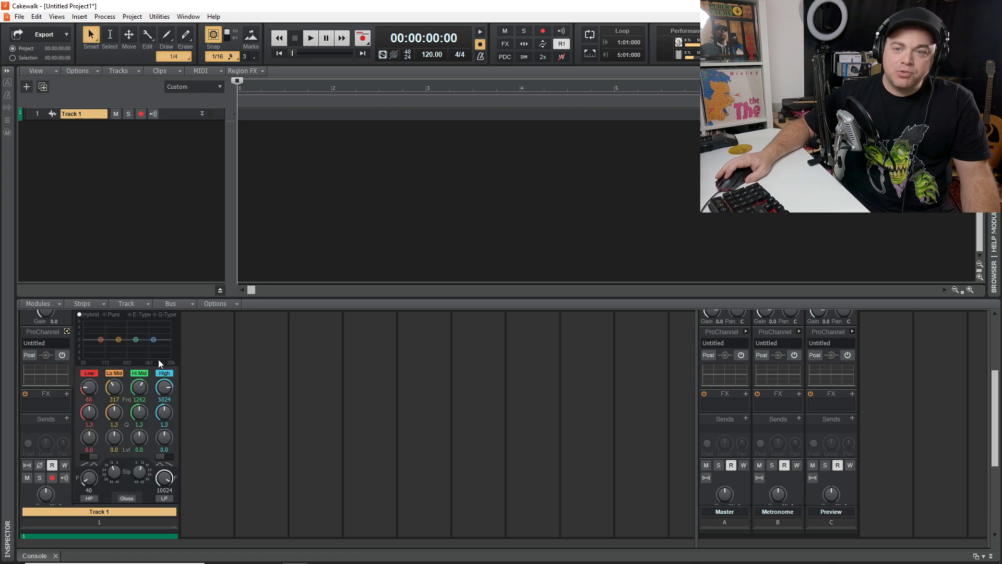
scroll(158, 360, up, 3)
scroll(136, 381, down, 2)
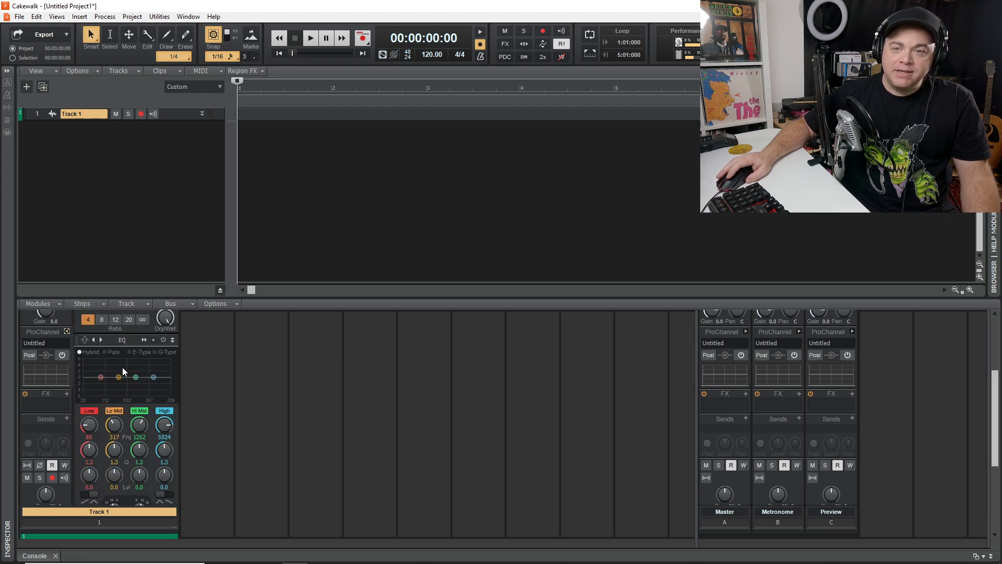
click(67, 331)
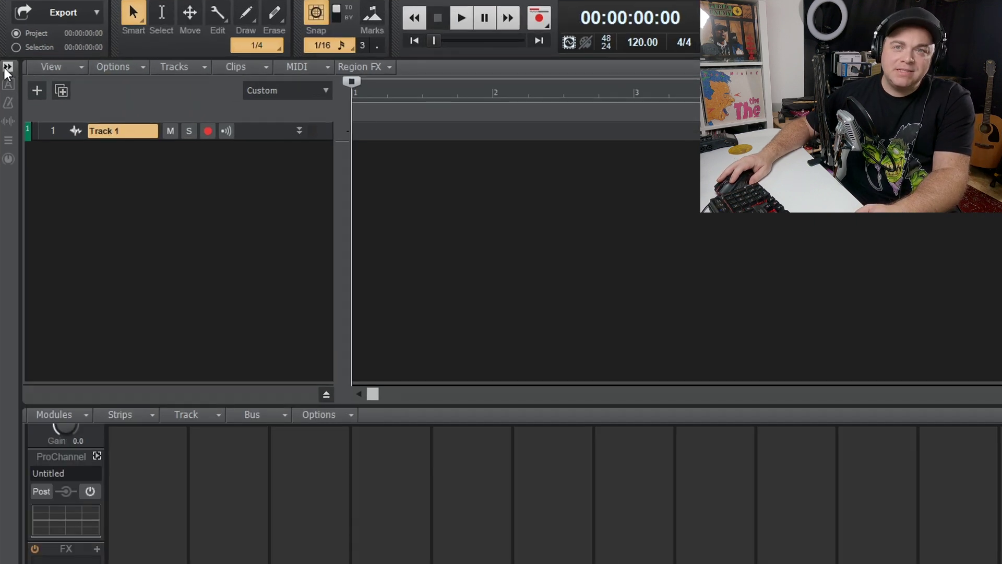
Show Track 1's ProChannel in the Inspector, power the rack on and enable its EQ.
click(8, 67)
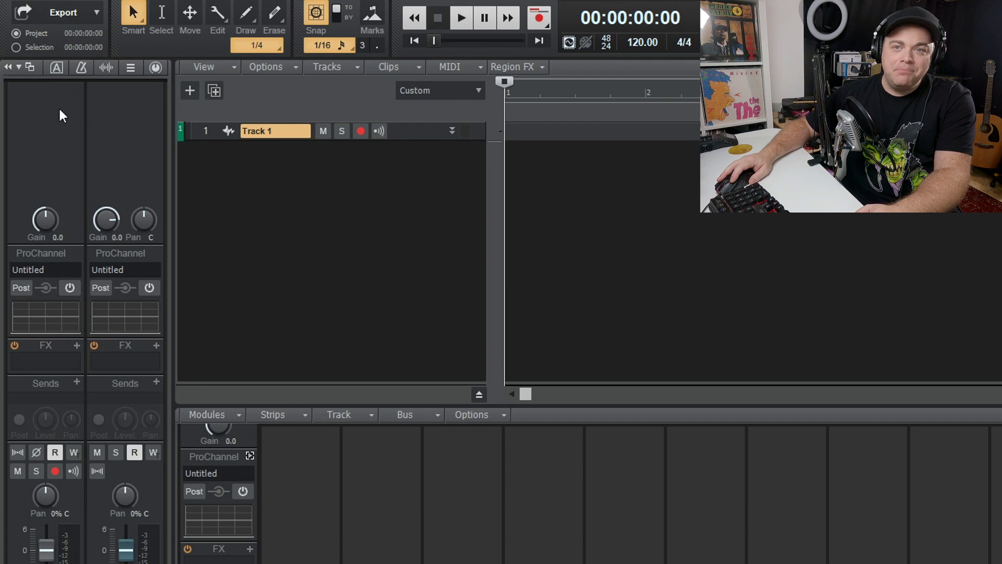
click(155, 67)
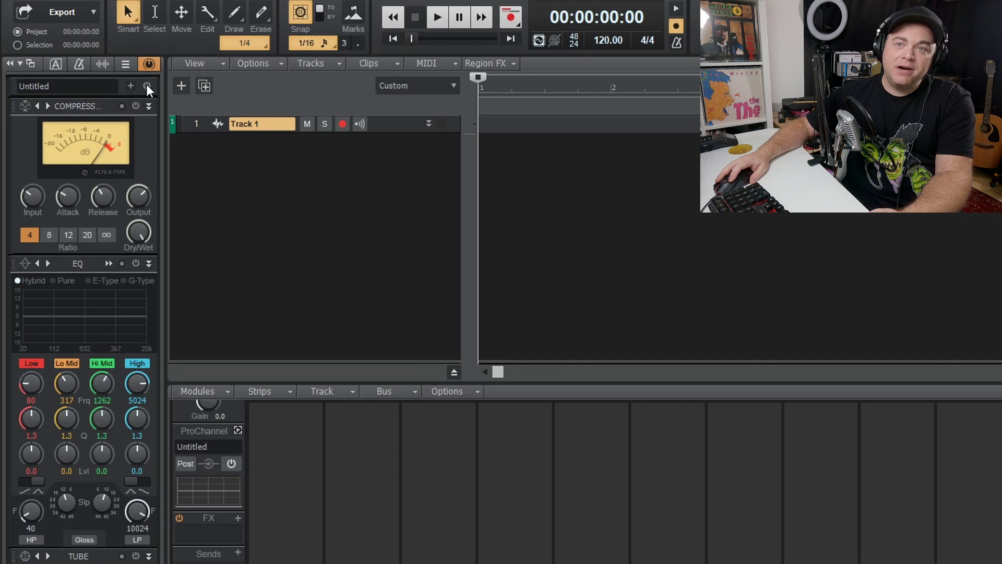
click(148, 86)
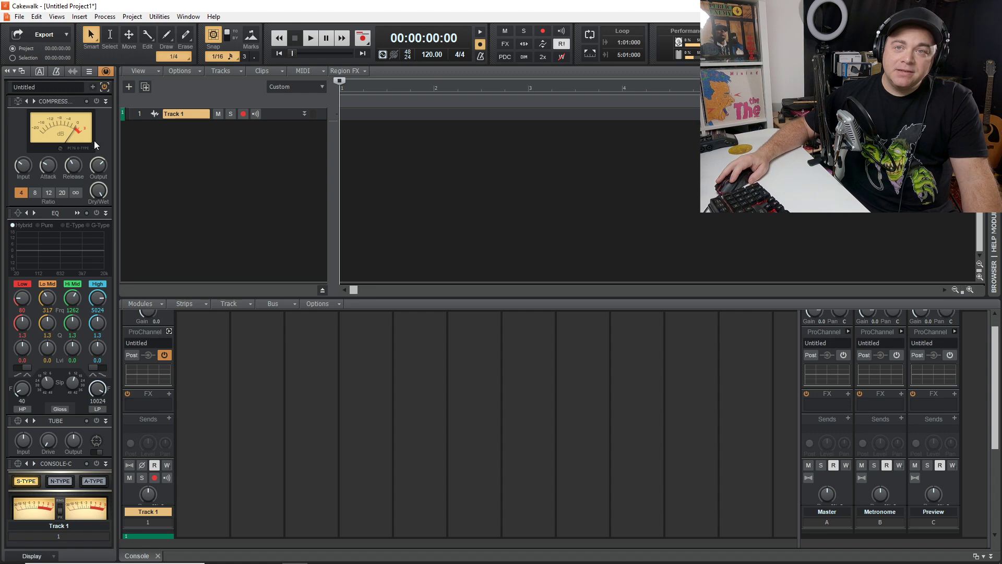
scroll(83, 444, down, 1)
scroll(89, 418, up, 1)
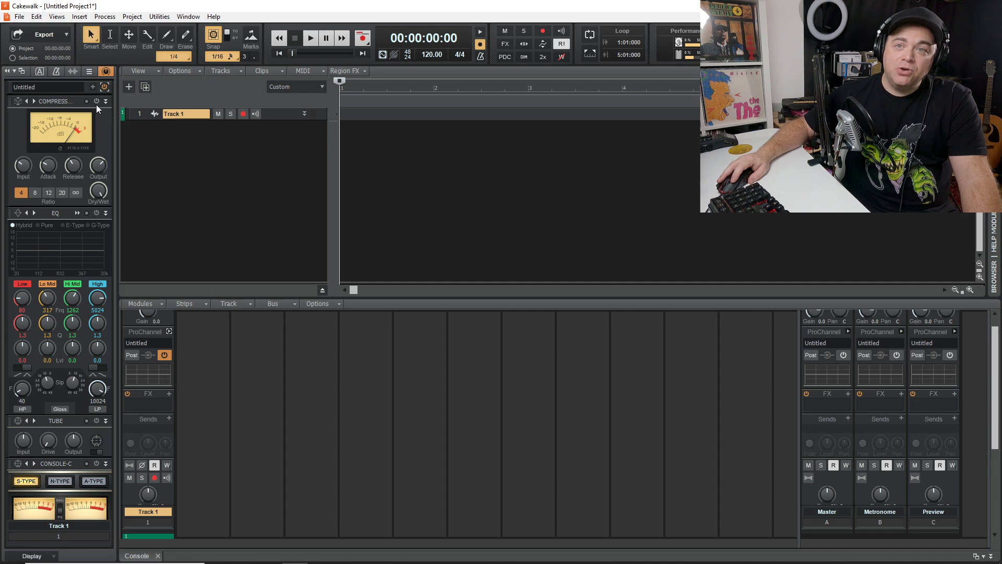
click(97, 213)
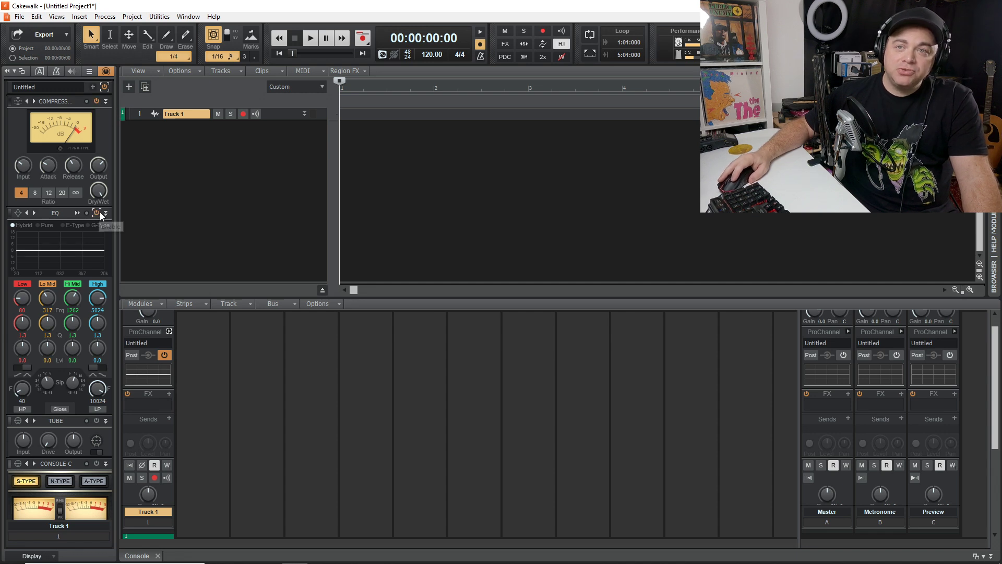
Bypass the whole ProChannel rack, then switch it back on.
click(105, 87)
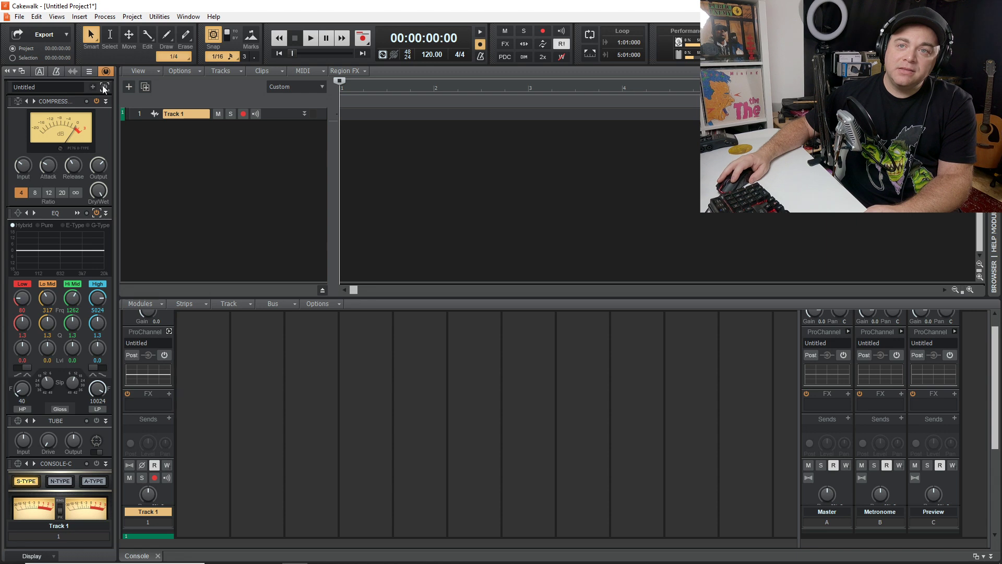
click(104, 86)
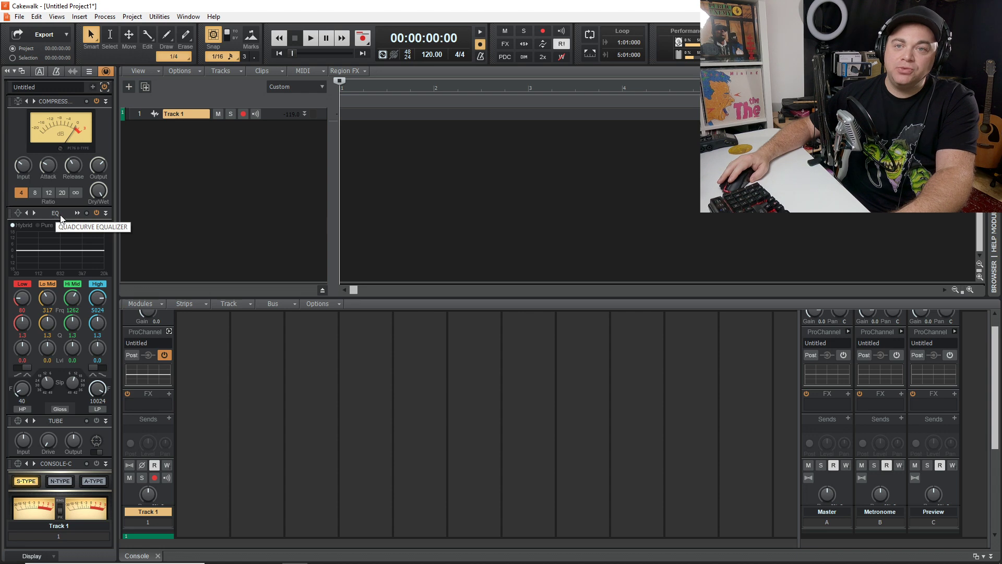
scroll(87, 342, down, 2)
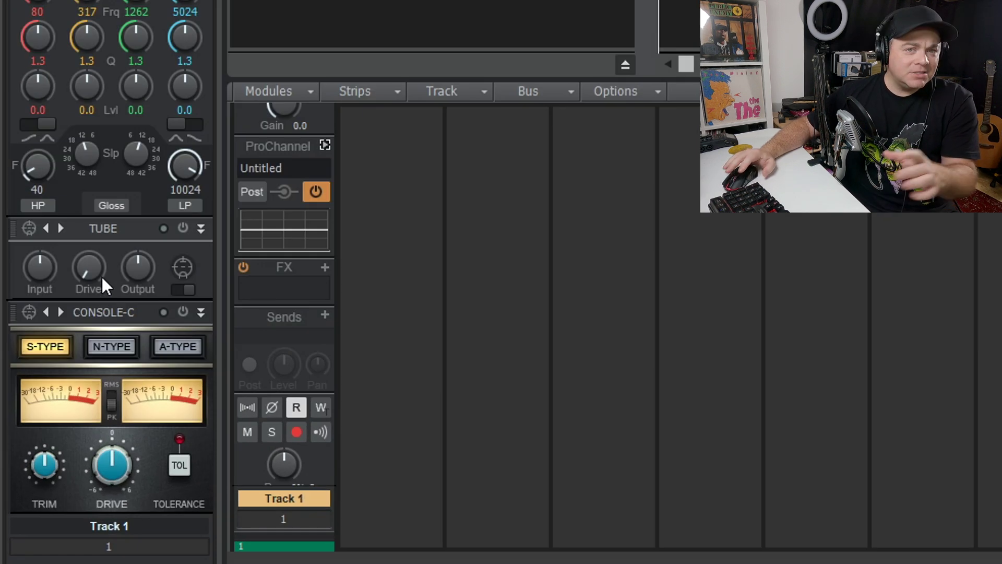
mouse_move(60, 388)
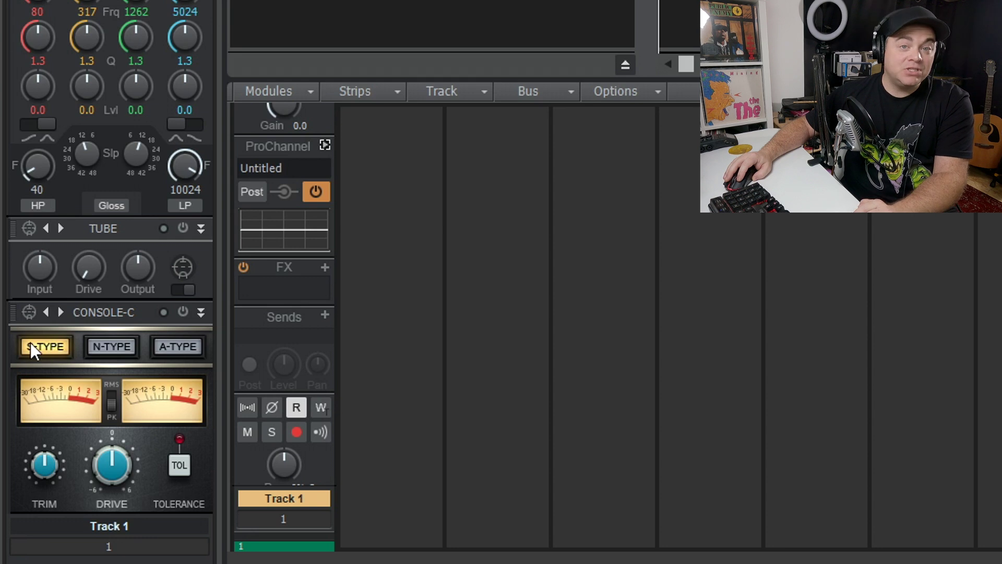
click(109, 348)
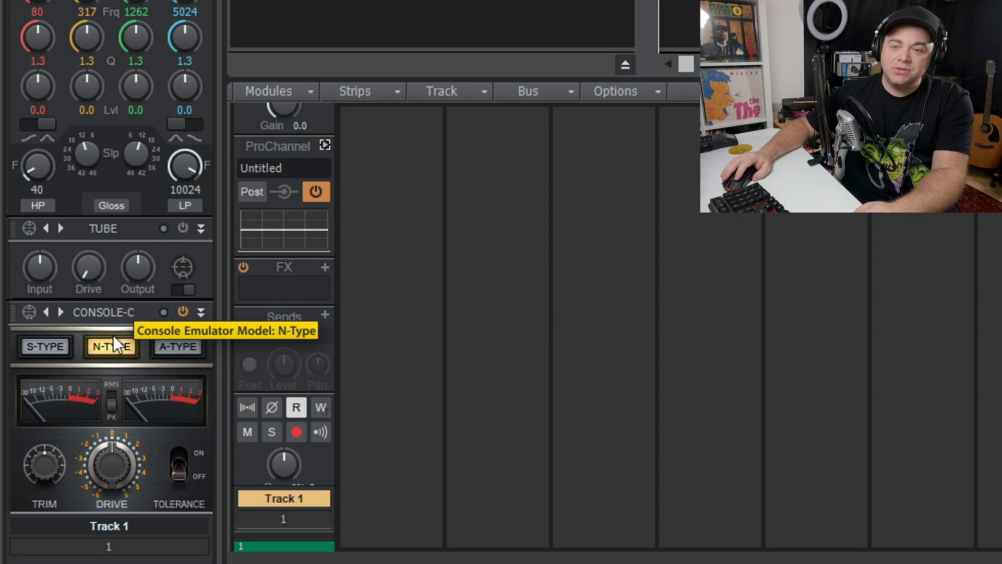
click(189, 350)
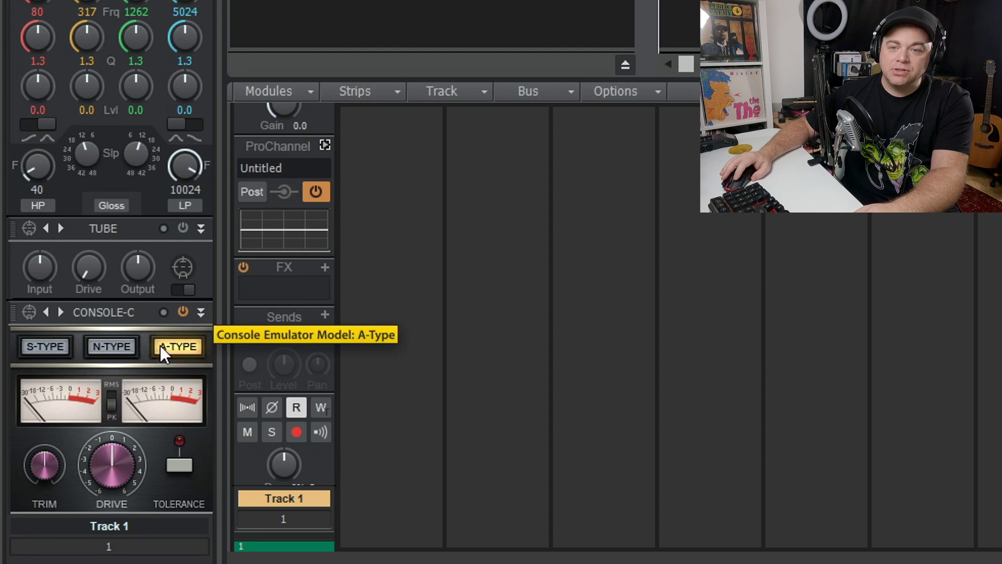
click(96, 345)
click(57, 350)
click(120, 351)
click(172, 347)
click(112, 349)
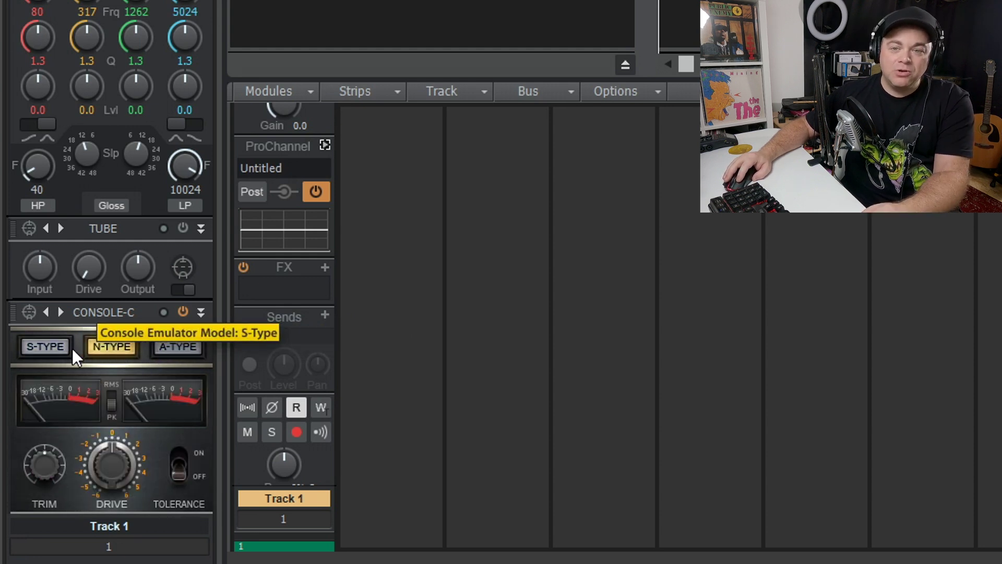
click(57, 349)
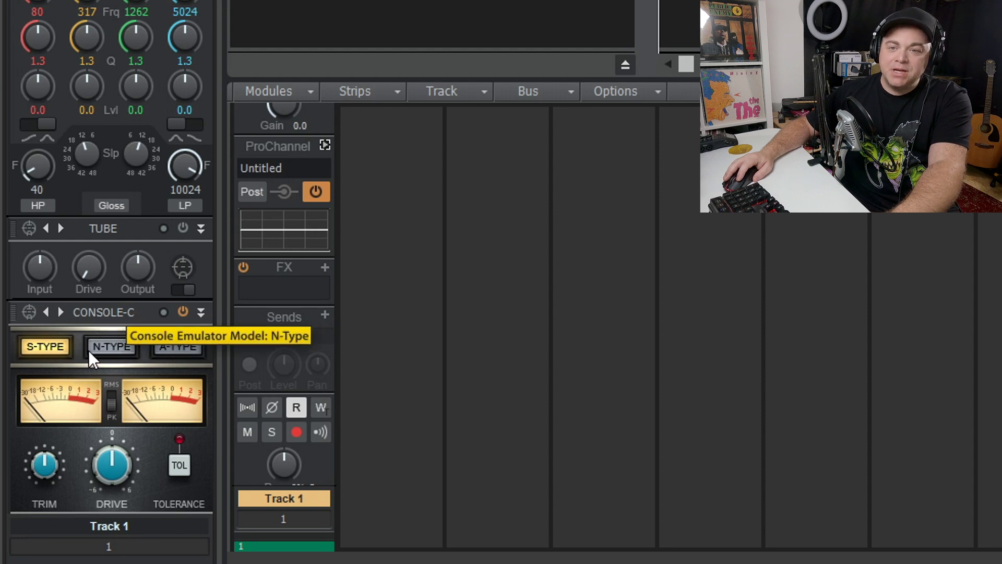
click(115, 345)
click(172, 355)
click(121, 352)
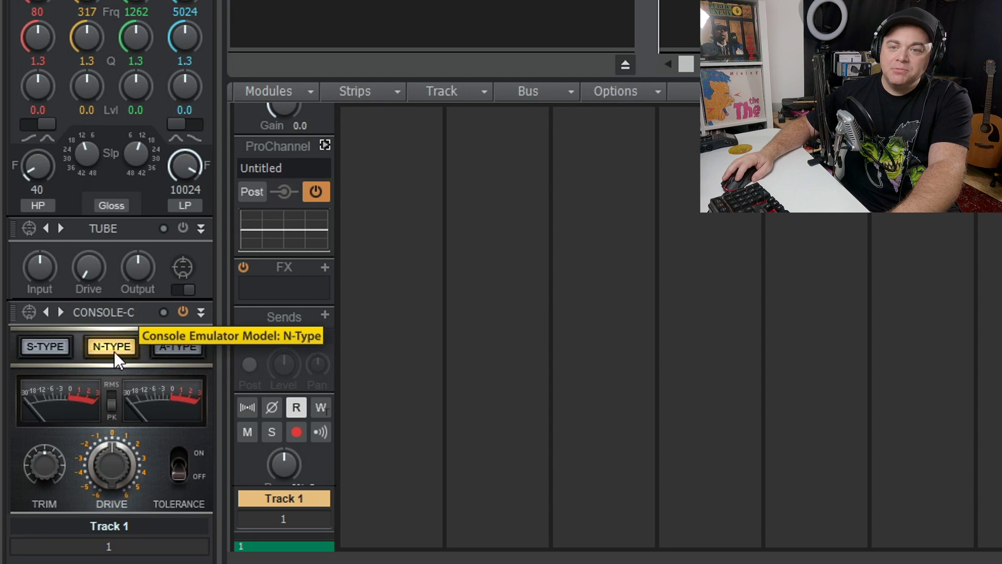
click(54, 349)
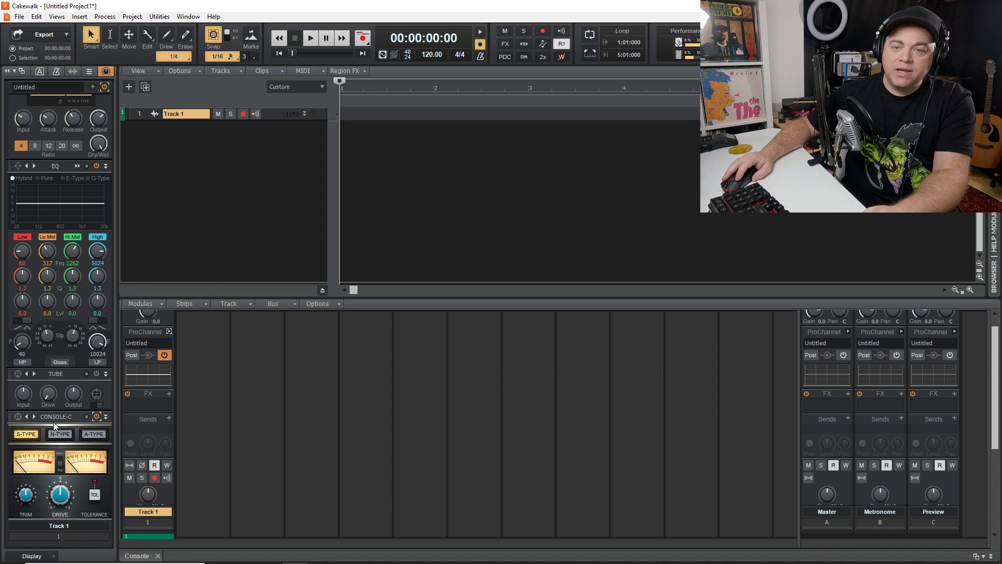
Drag the Console-C module above the Compressor so it leads Track 1's ProChannel chain.
drag(58, 418, 58, 431)
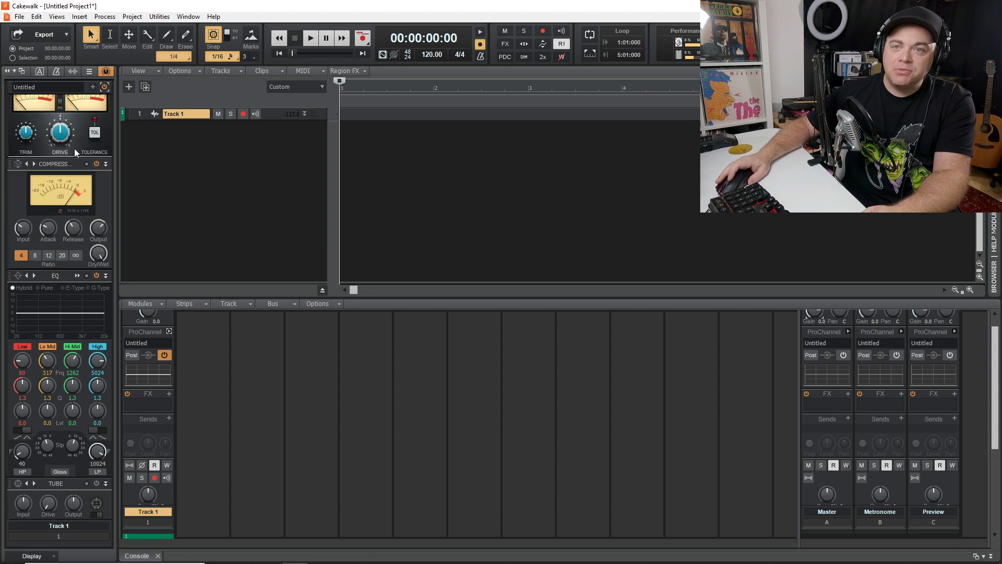
drag(55, 163, 57, 82)
drag(56, 212, 64, 544)
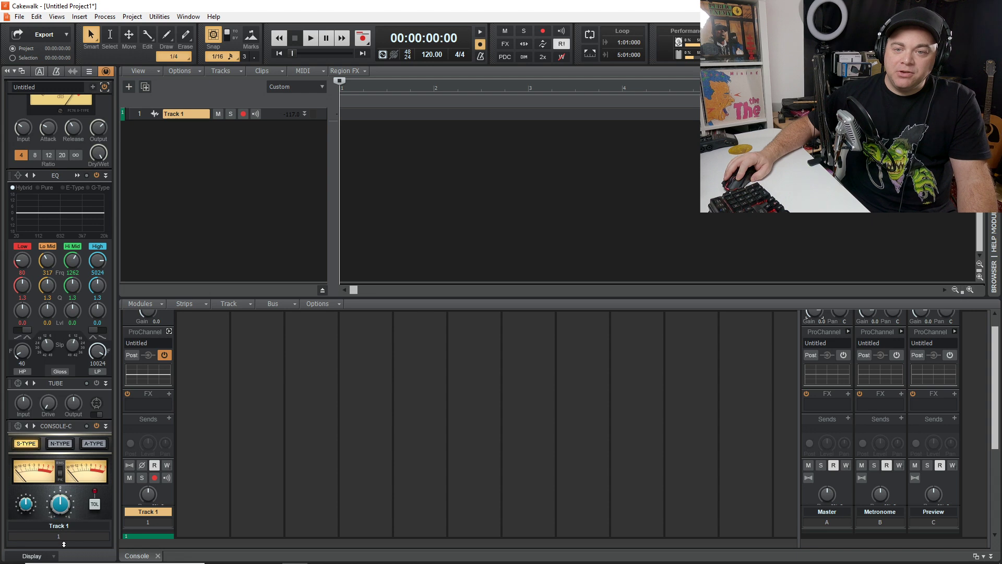
scroll(80, 497, up, 1)
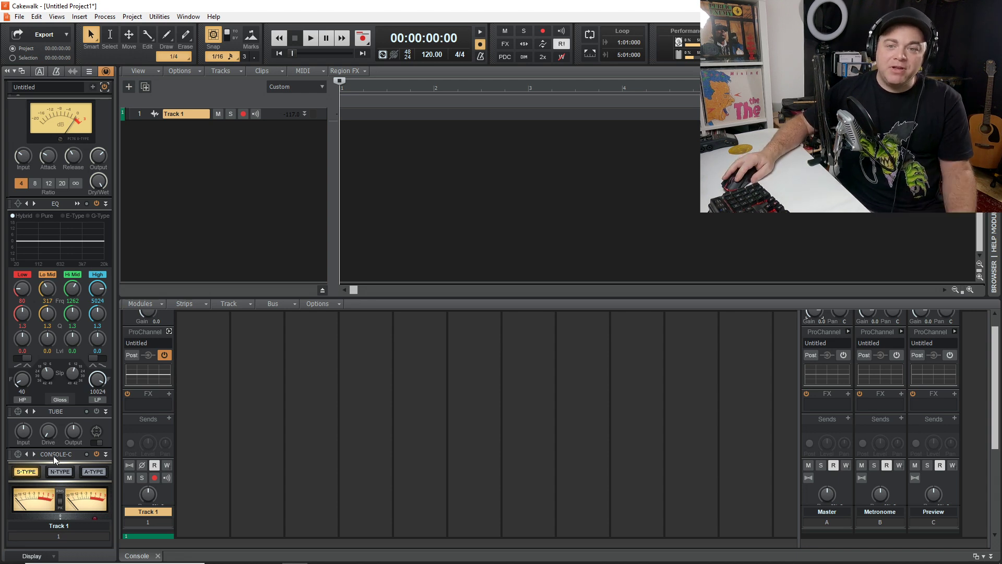
drag(53, 456, 84, 110)
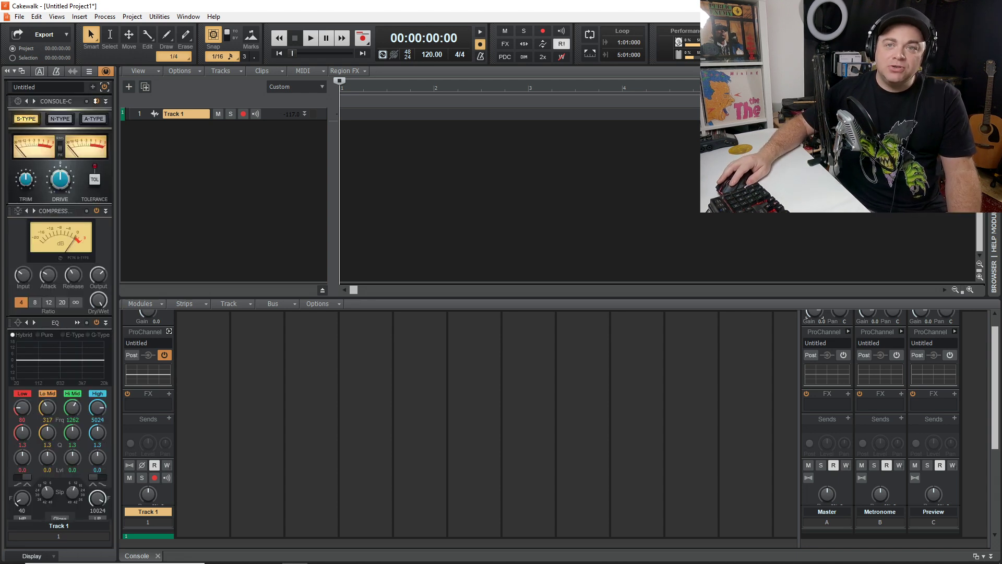
Add a Tape Emulator module below Tube, then reopen and dismiss the module list.
click(92, 86)
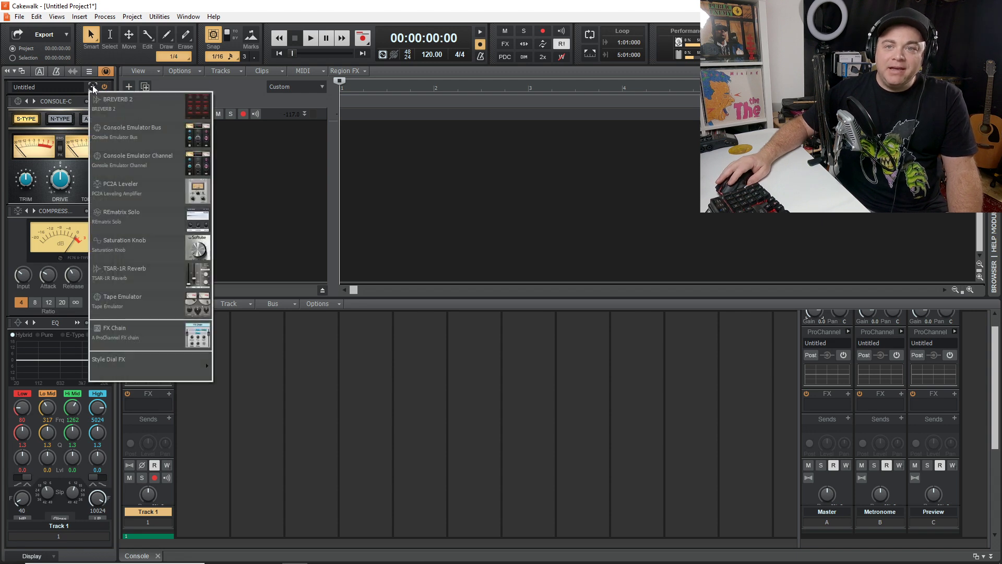
click(127, 298)
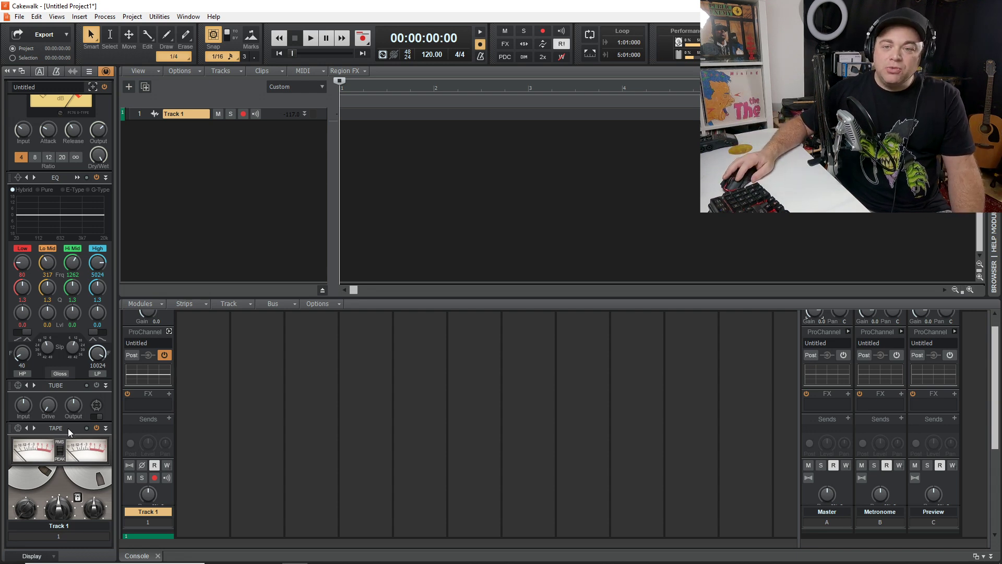
scroll(67, 430, down, 1)
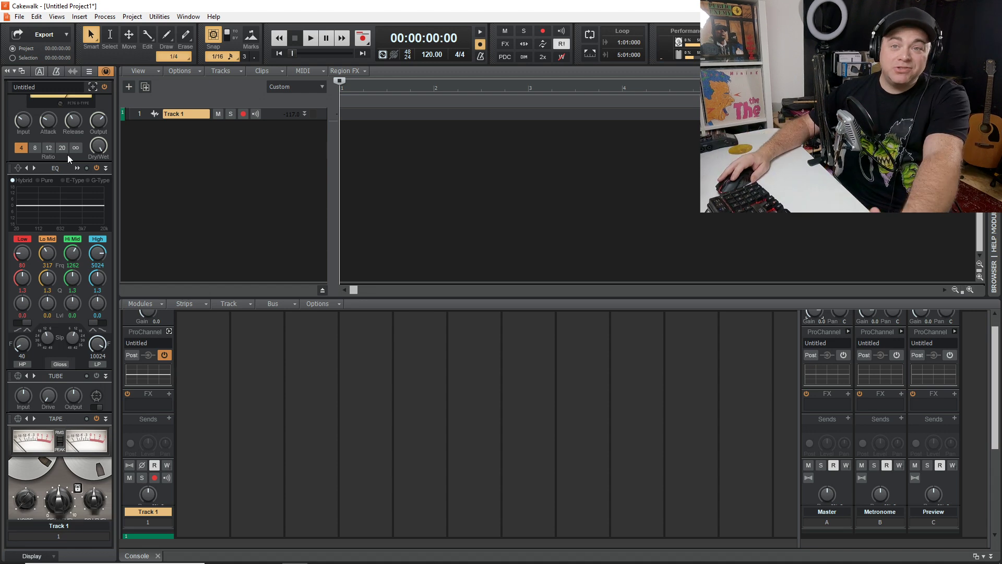
click(92, 87)
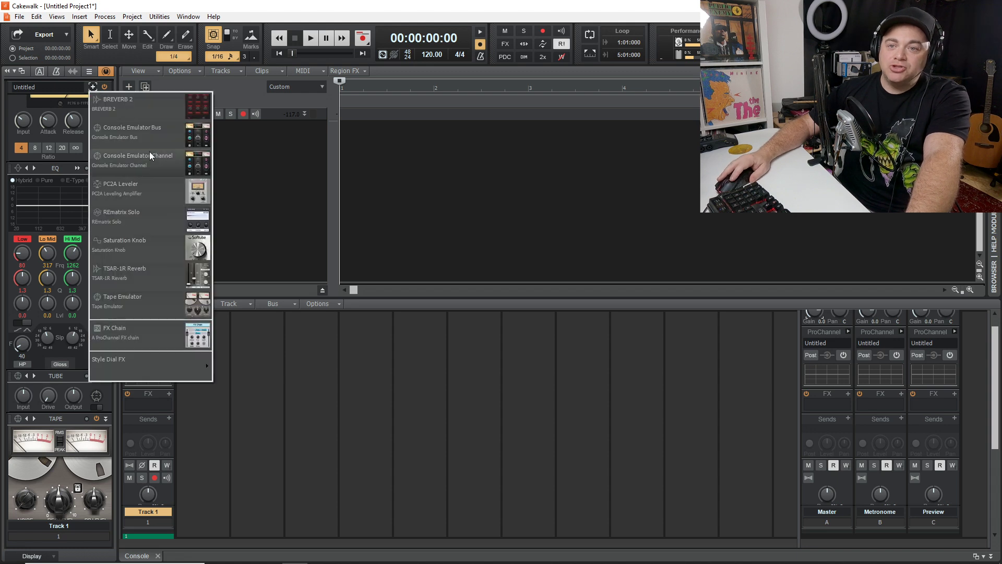
click(278, 215)
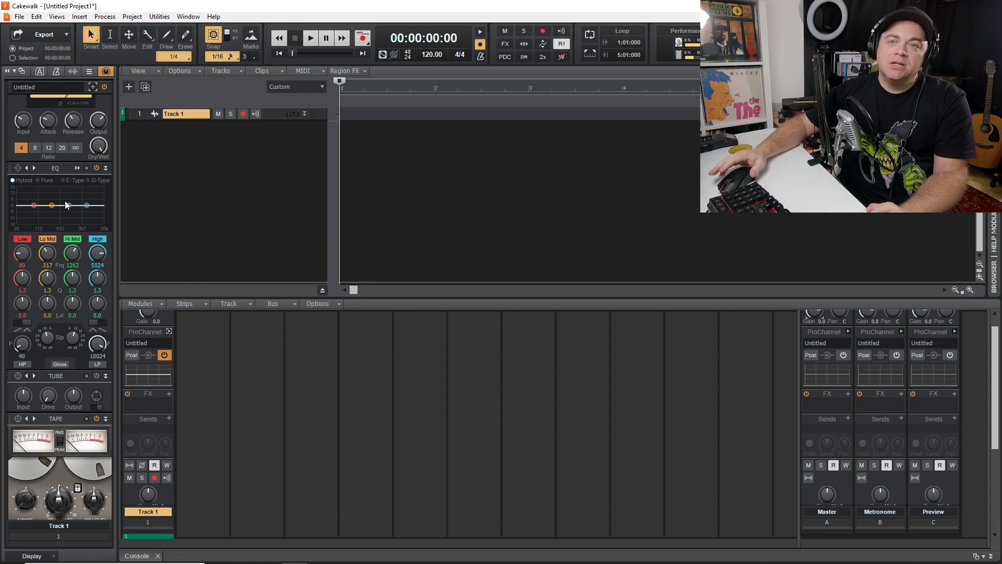
scroll(64, 200, up, 3)
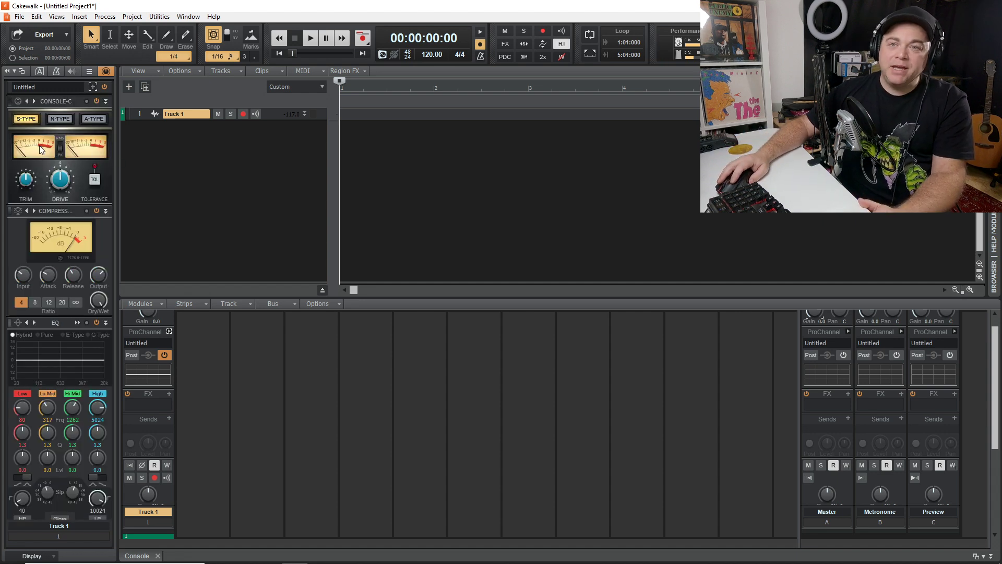
Raise Track 1's Console-C drive, turn on TOL, and insert audio Track 2.
click(63, 179)
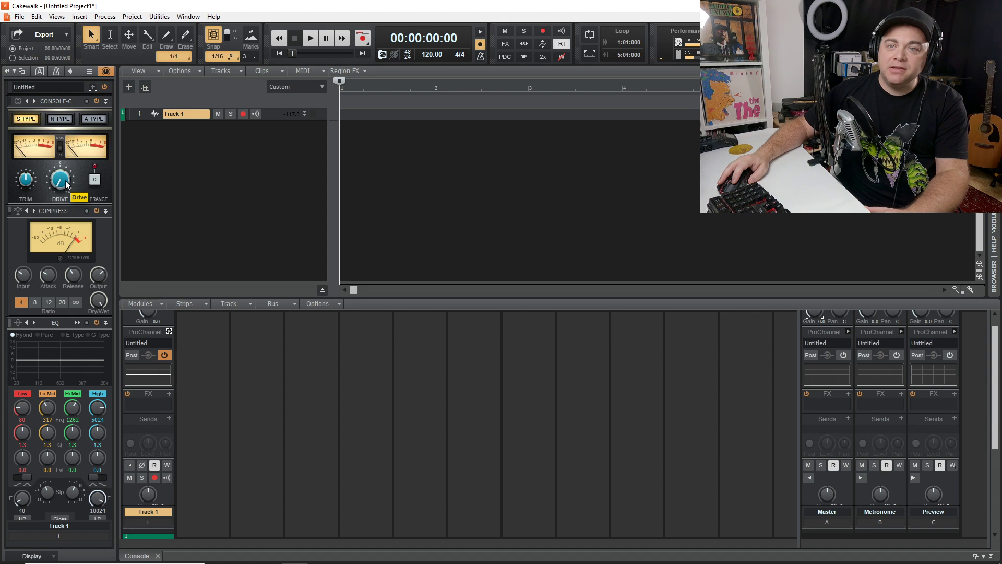
drag(59, 186, 58, 167)
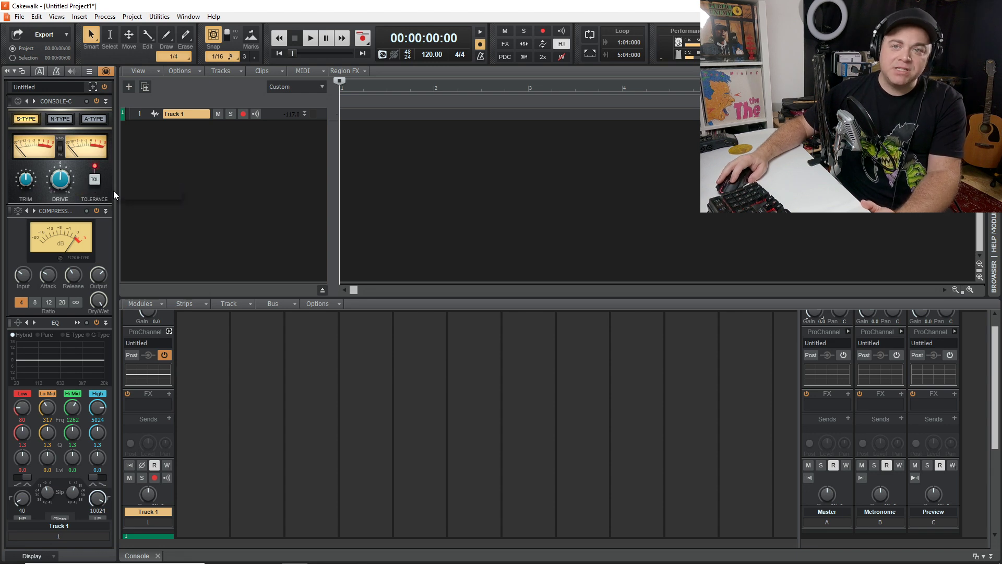
click(95, 180)
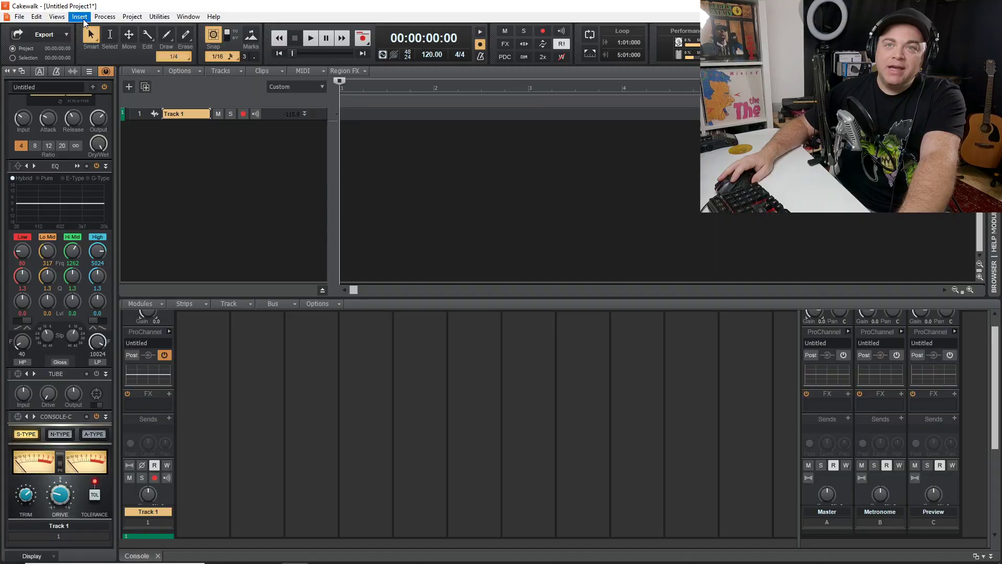
click(83, 18)
click(91, 27)
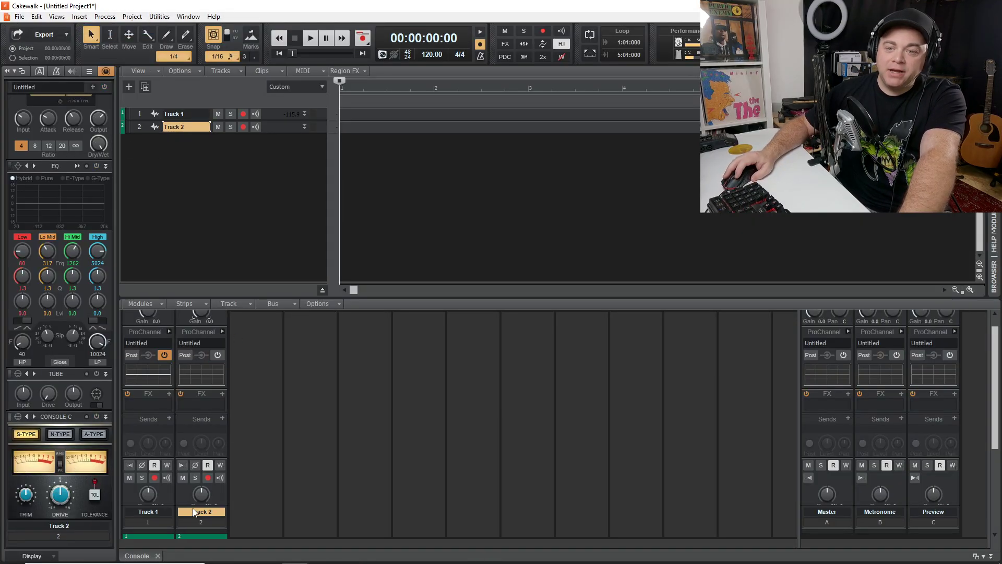
Select Track 2, power on its ProChannel and enable its Console-C module.
click(150, 520)
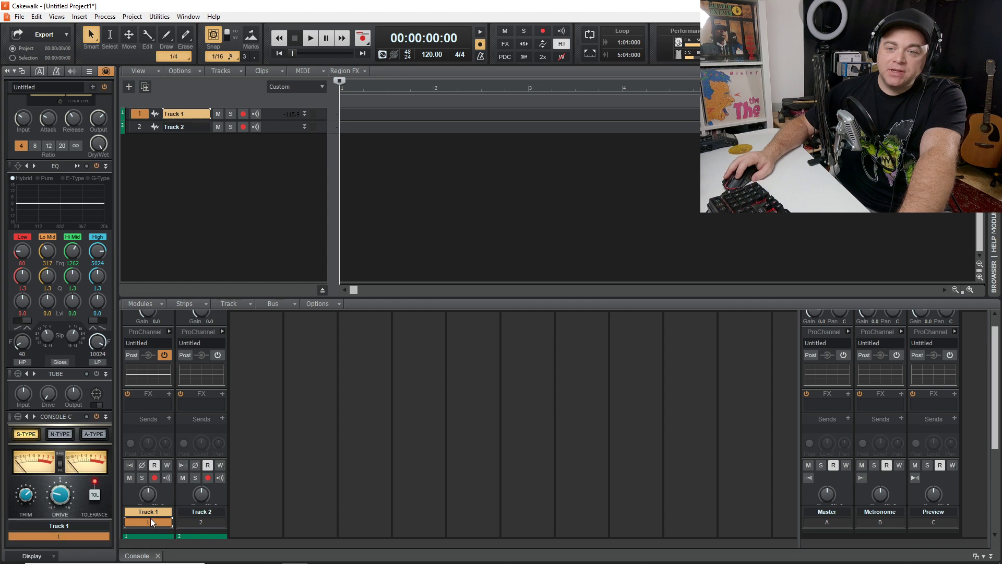
click(200, 522)
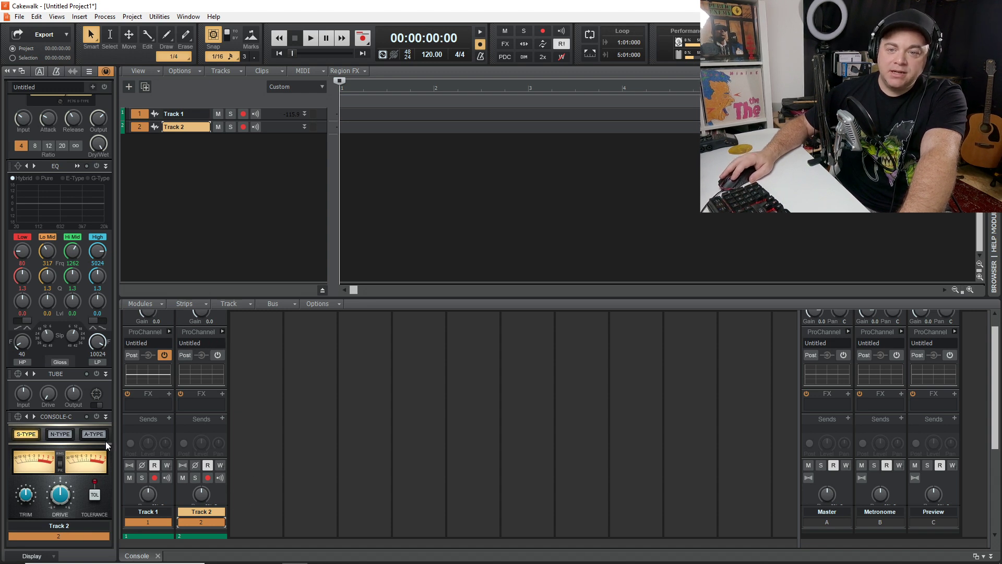
click(103, 87)
click(96, 416)
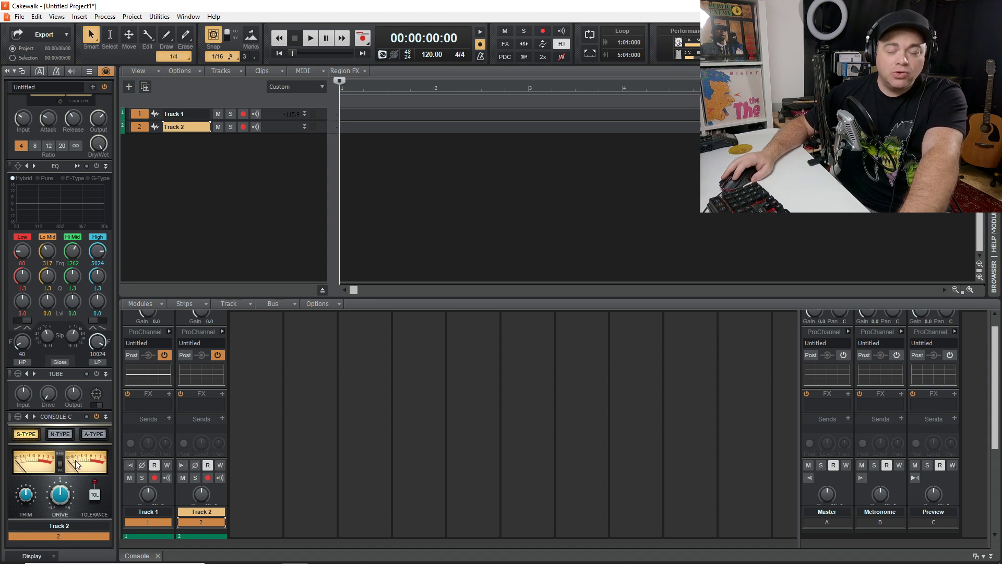
Switch between Track 1 and Track 2 to compare their console emulator settings.
mouse_move(62, 493)
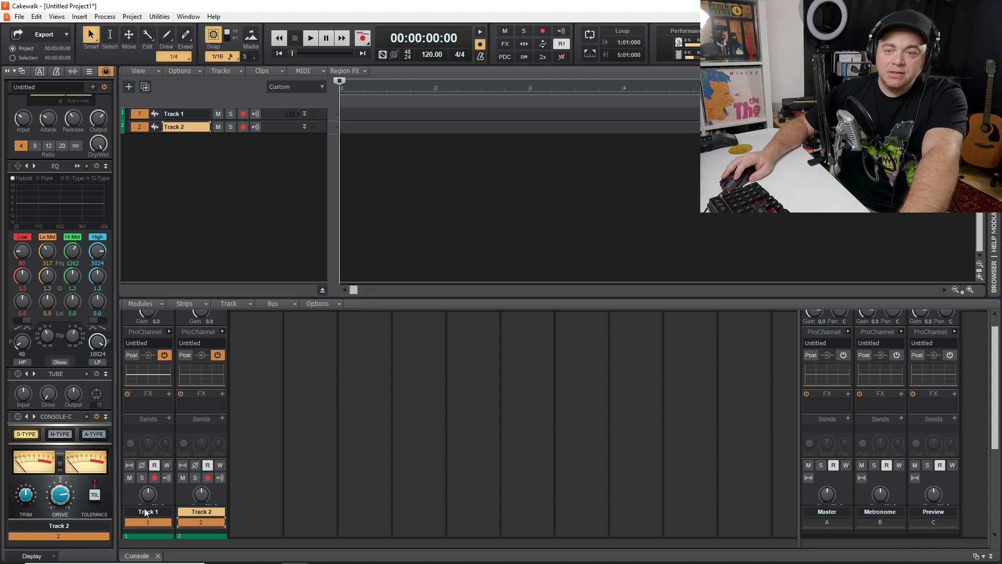
click(163, 511)
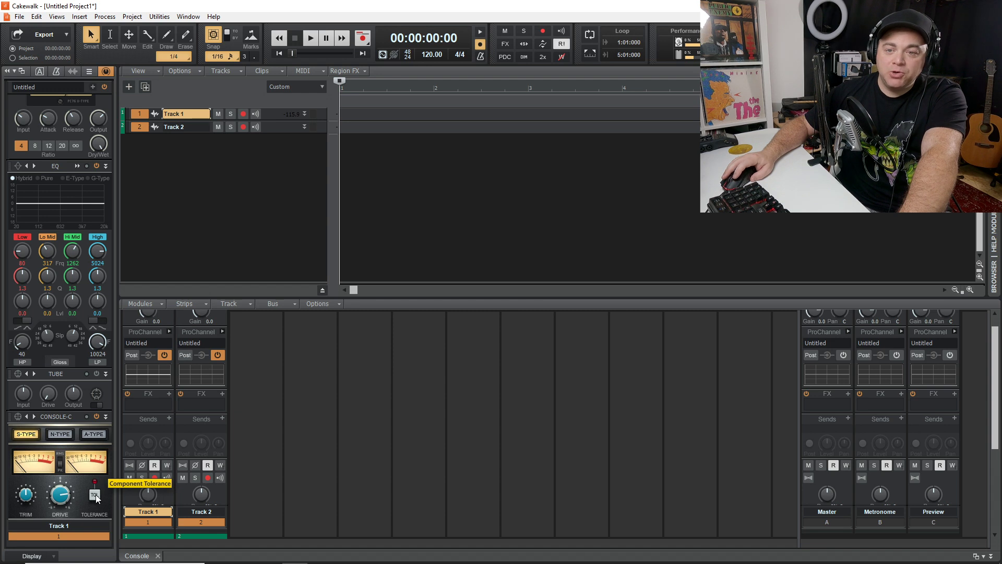
click(204, 512)
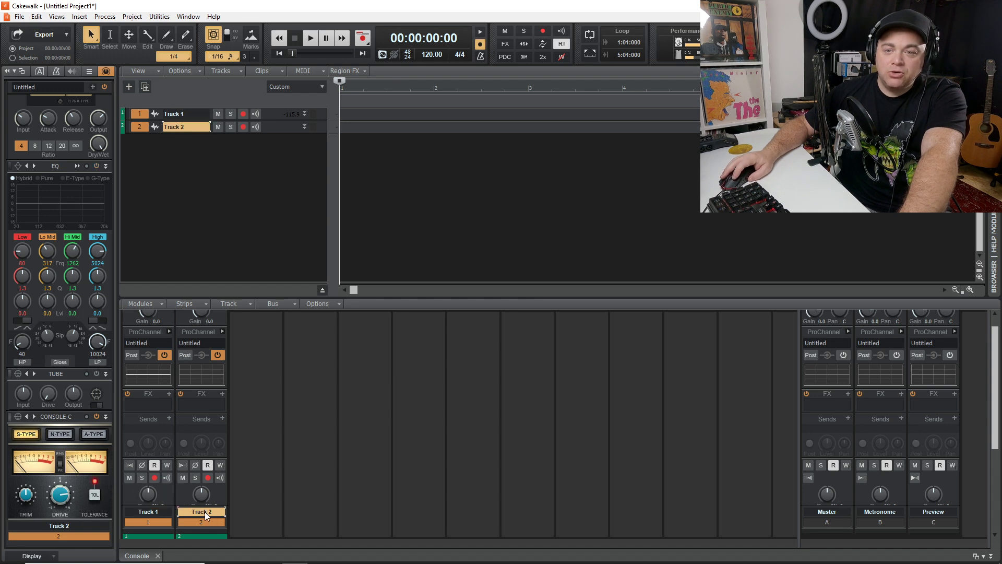
click(149, 512)
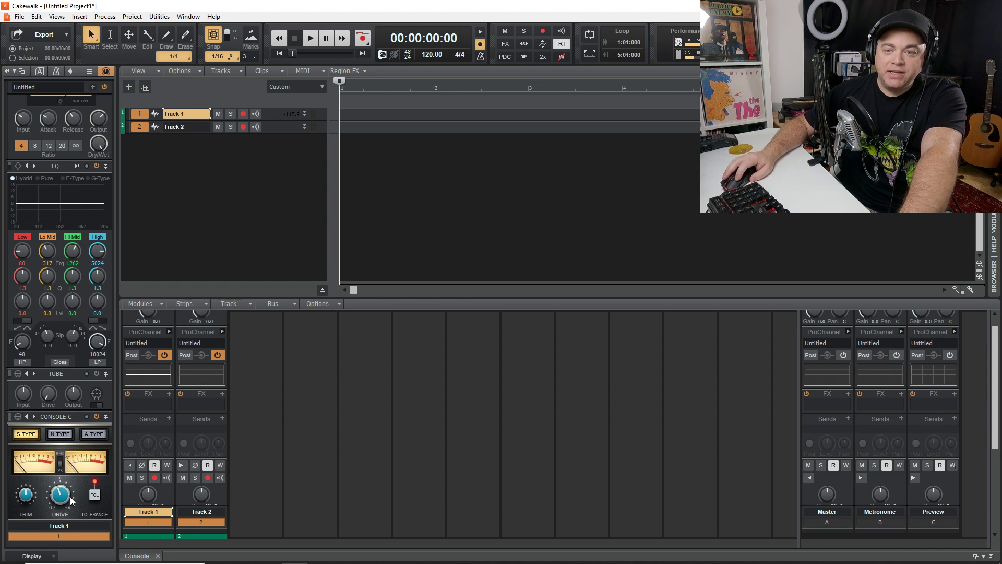
click(192, 509)
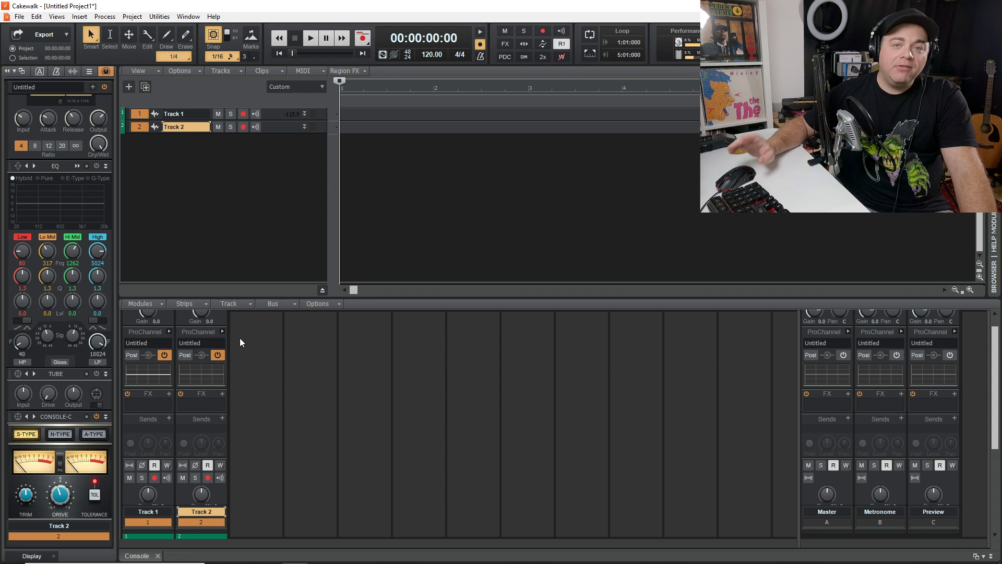
scroll(70, 195, up, 2)
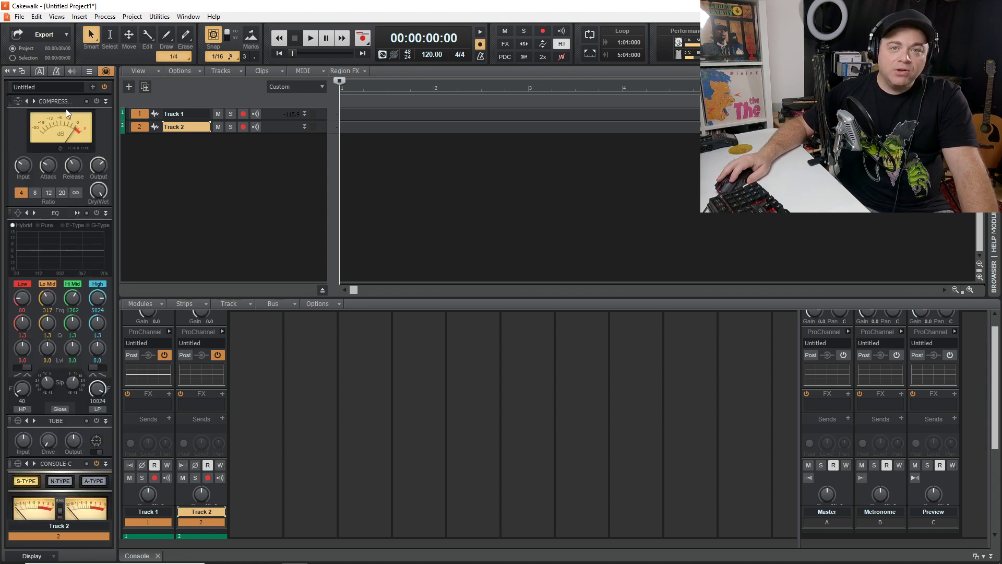
Add a PC2A Leveler and drag it between Track 2's Compressor and EQ.
click(93, 86)
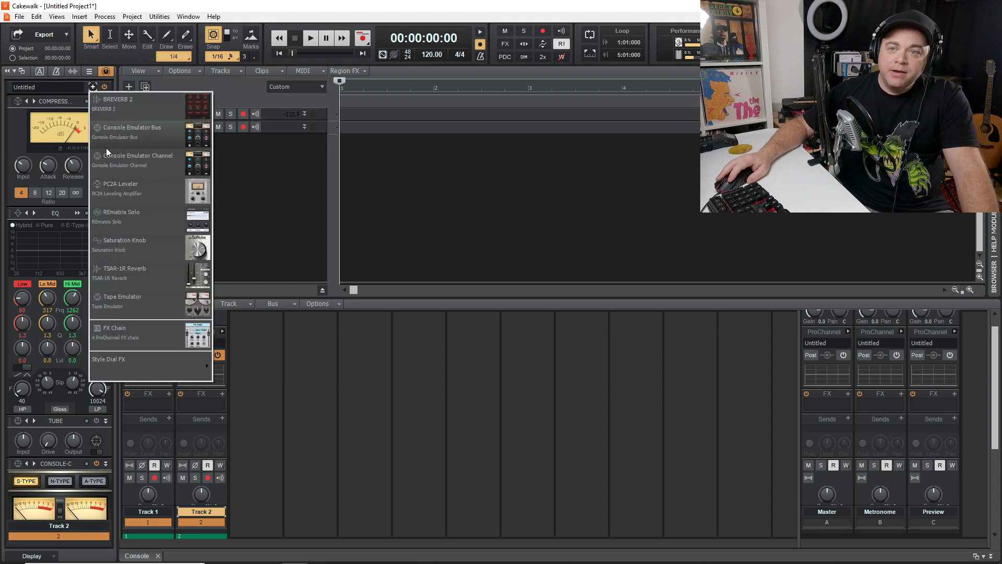
click(140, 188)
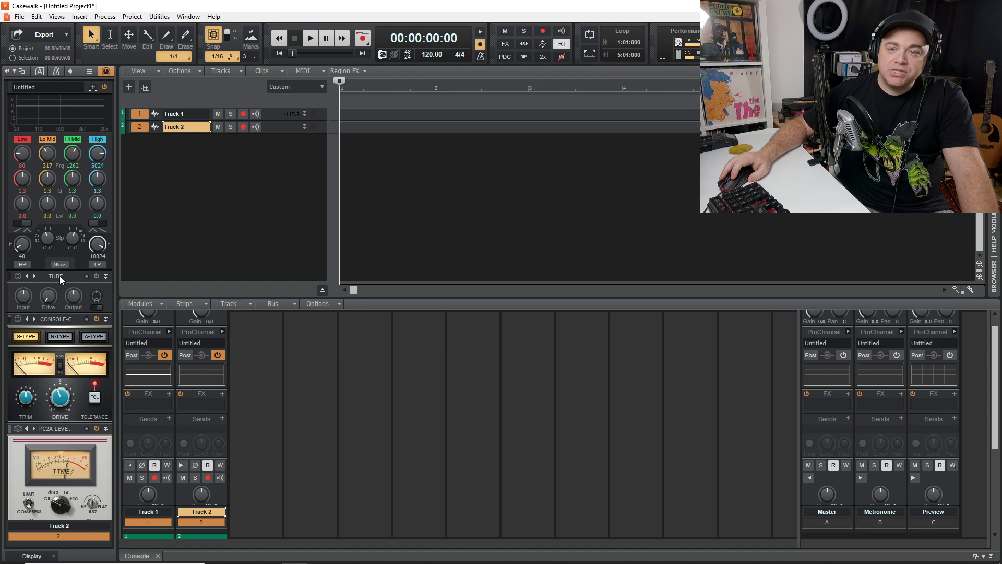
drag(68, 430, 79, 180)
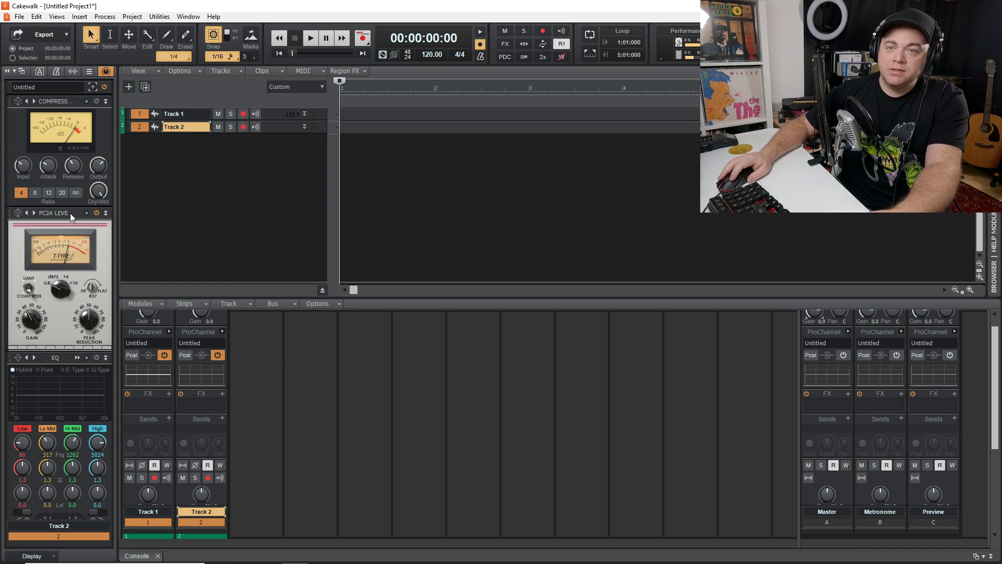
Collapse and re-expand the PC2A Leveler, and toggle the EQ high-pass and low-pass filters on and off.
click(105, 213)
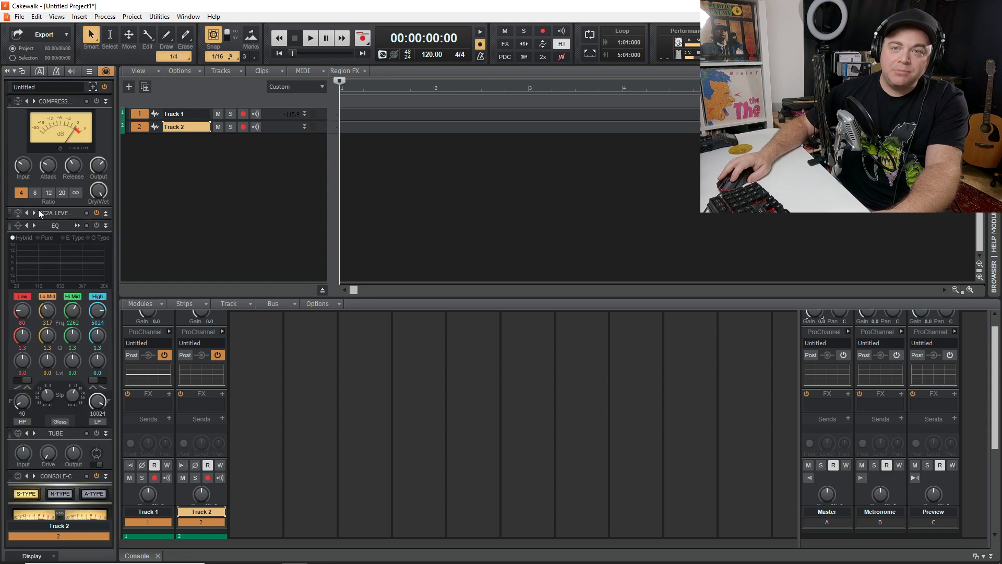
click(106, 213)
scroll(13, 305, up, 1)
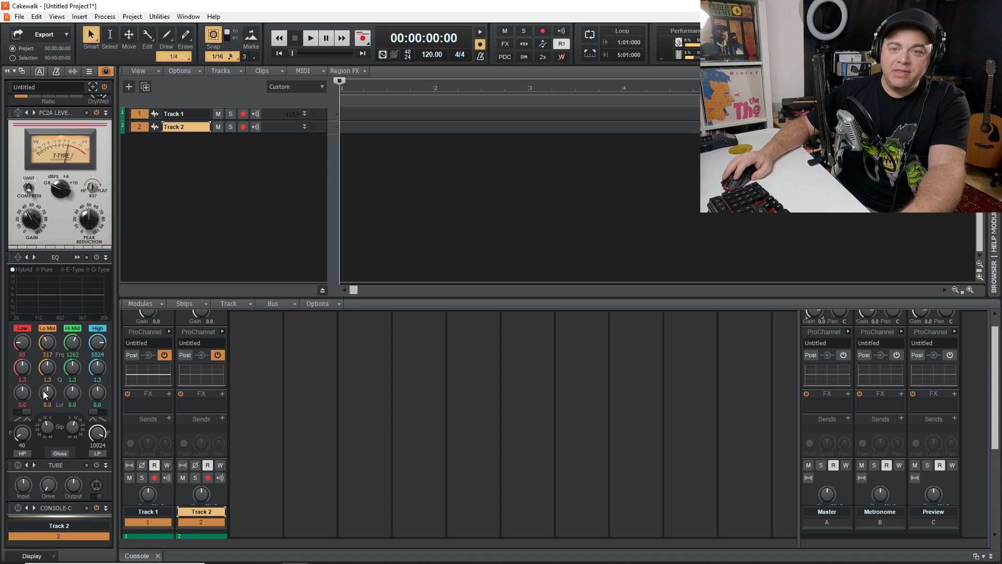
click(25, 454)
click(99, 452)
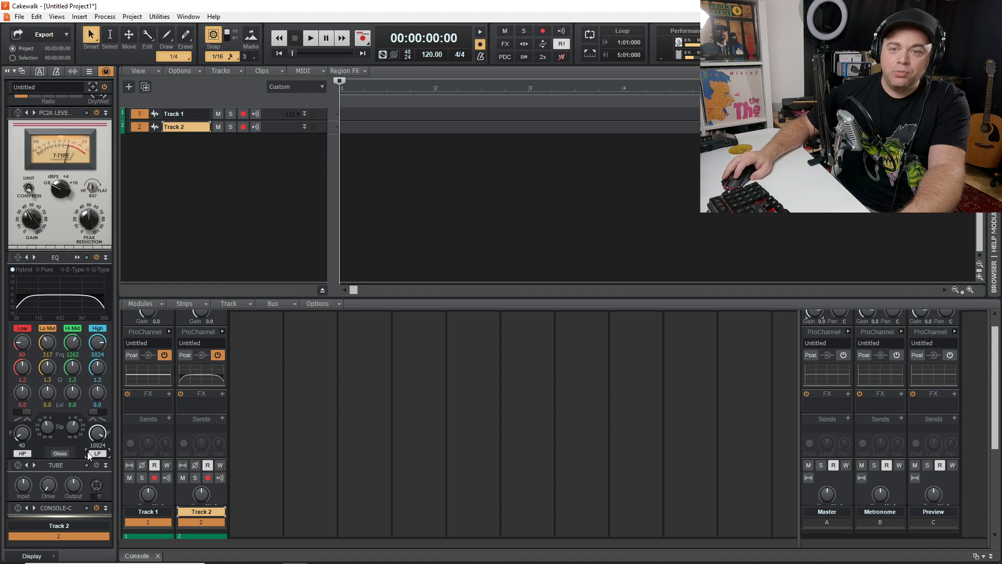
click(20, 454)
click(101, 452)
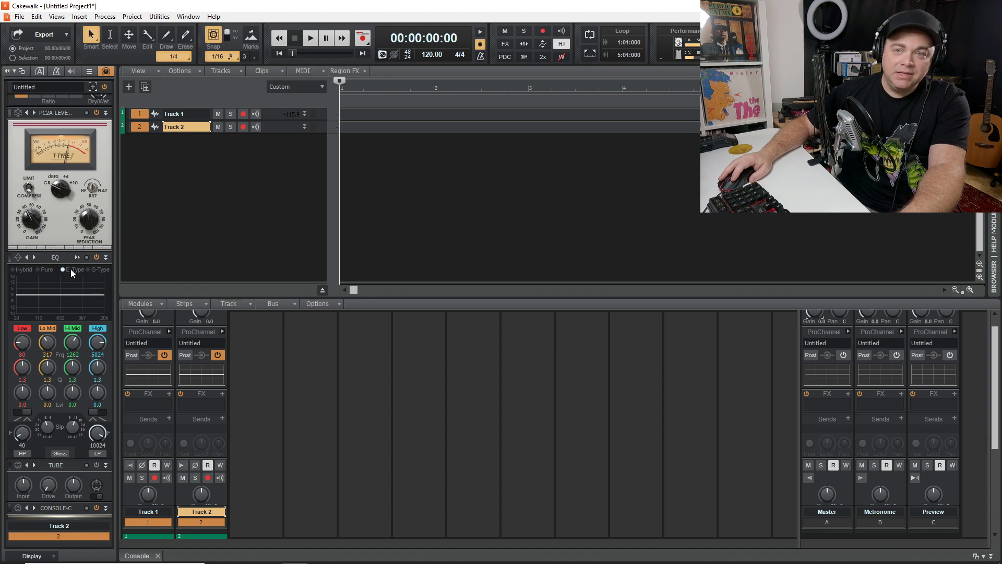
Try G-Type EQ mode, return to Hybrid, and power on the Tube module.
click(102, 270)
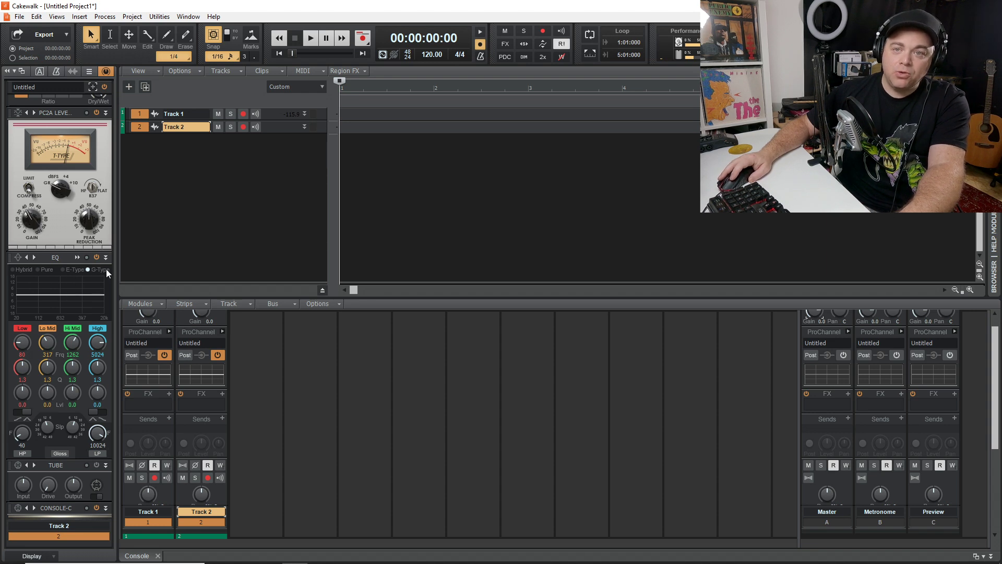
click(23, 269)
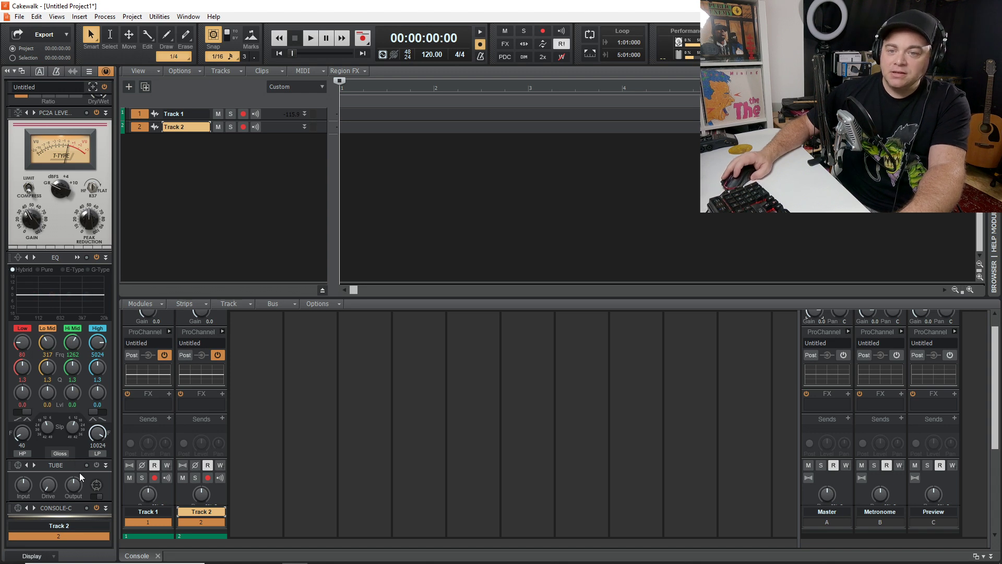
scroll(67, 449, down, 3)
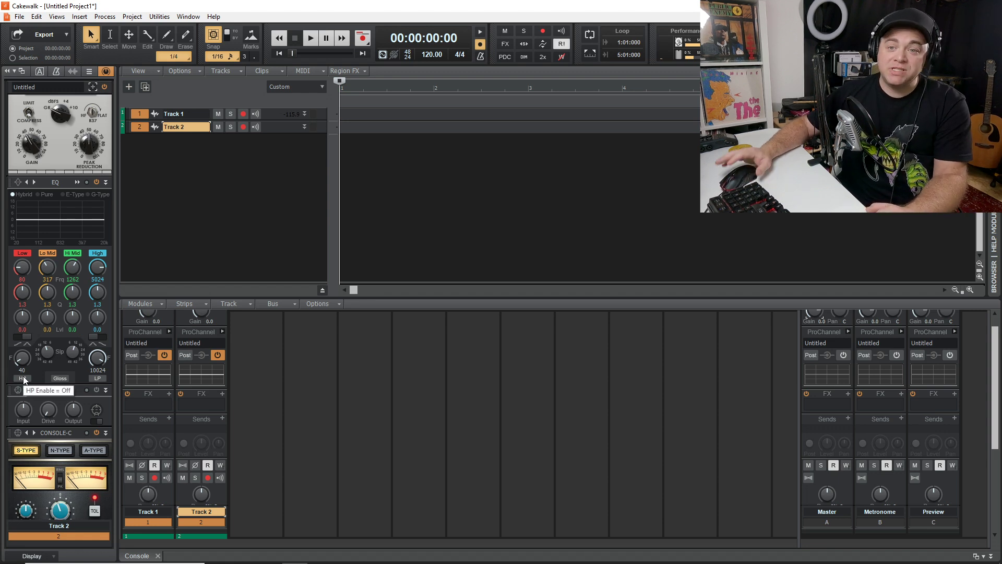
click(99, 390)
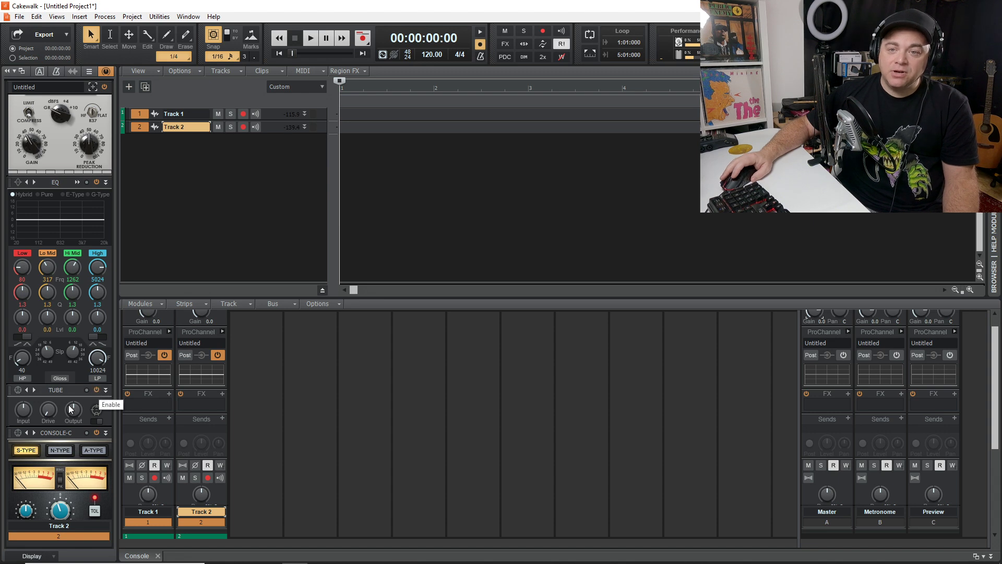
scroll(68, 397, down, 1)
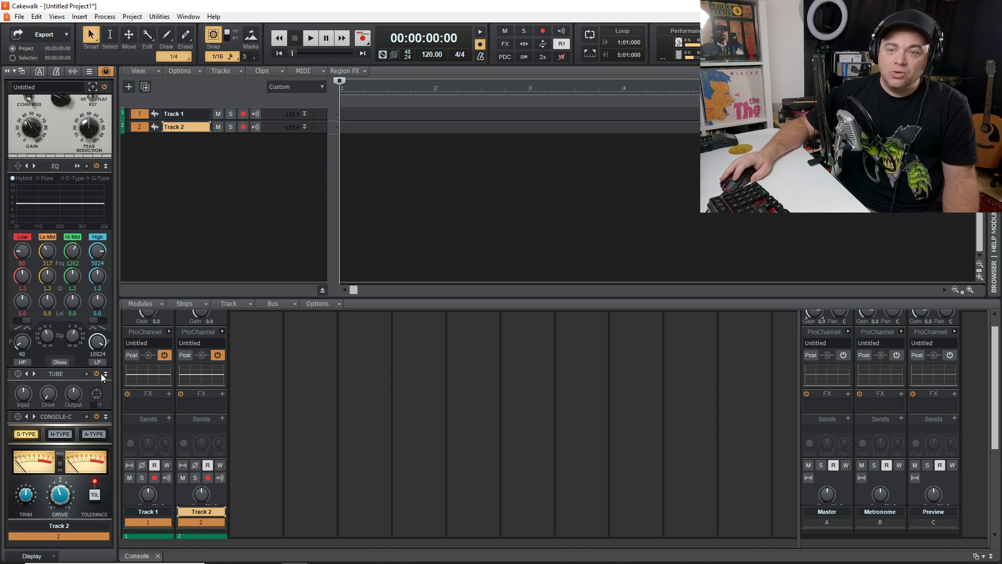
right_click(52, 374)
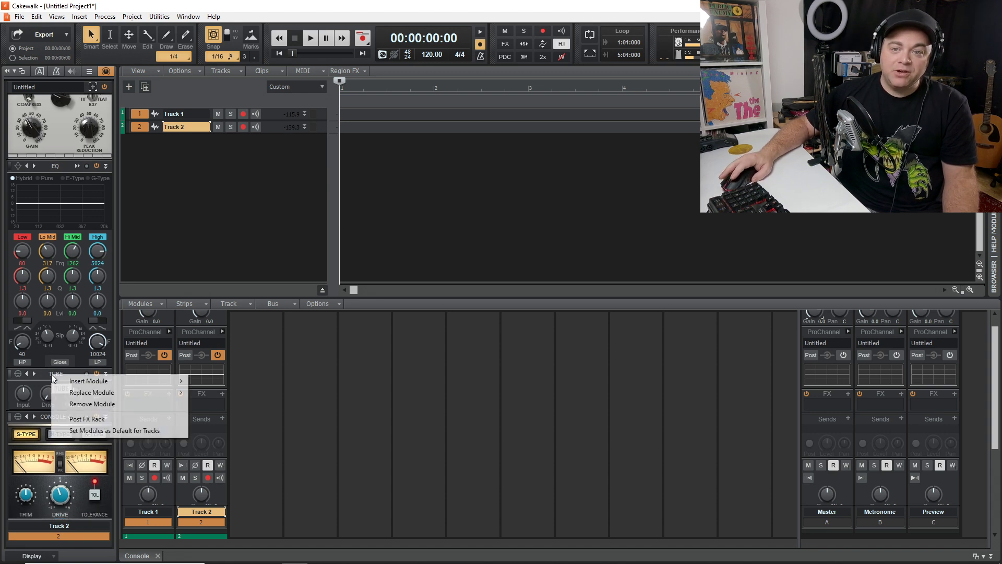
Remove the Tube module and add a BREVERB 2 module to Track 2's rack.
click(109, 405)
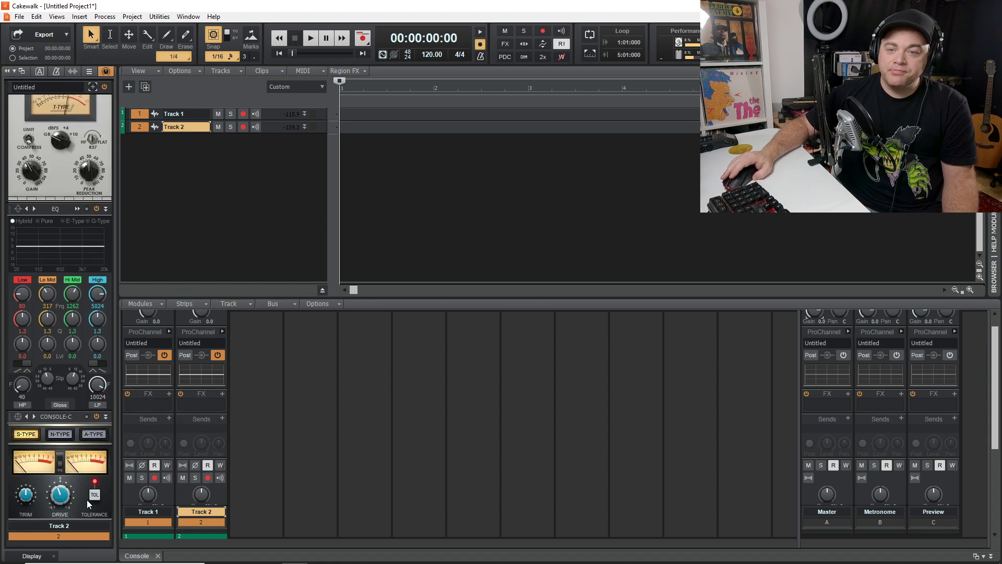
click(93, 86)
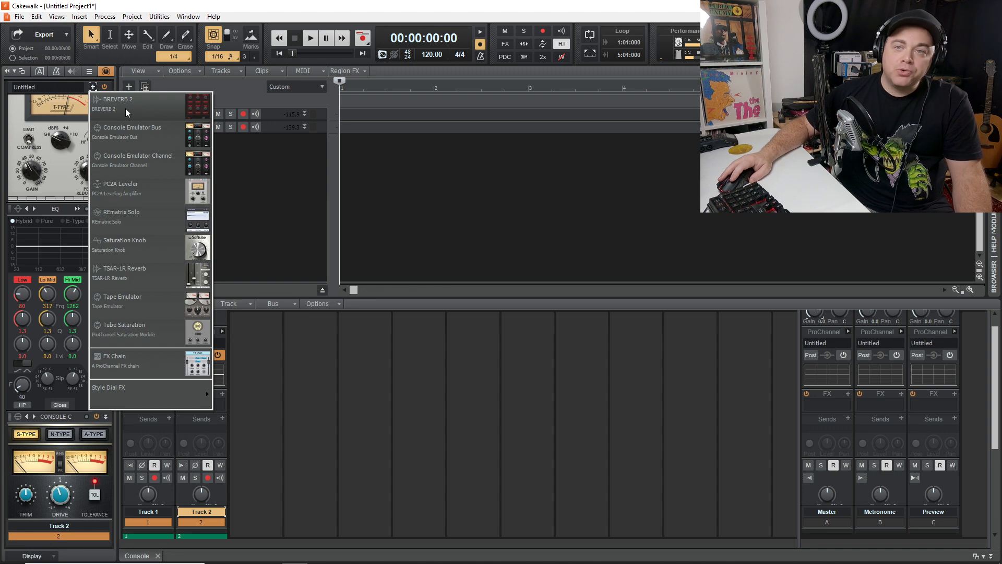
click(136, 106)
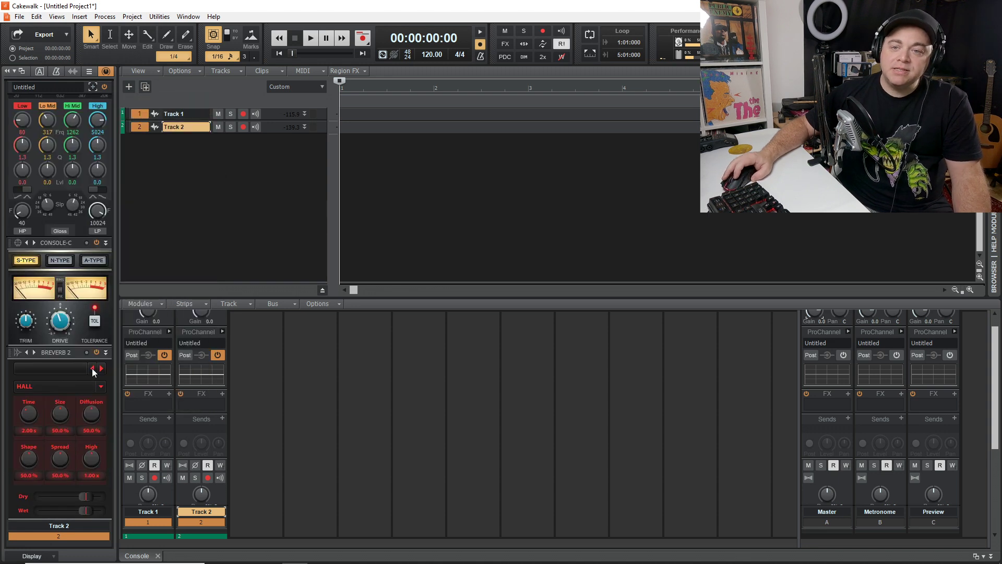
Load the A Cappella Vox preset into BREVERB 2.
click(55, 365)
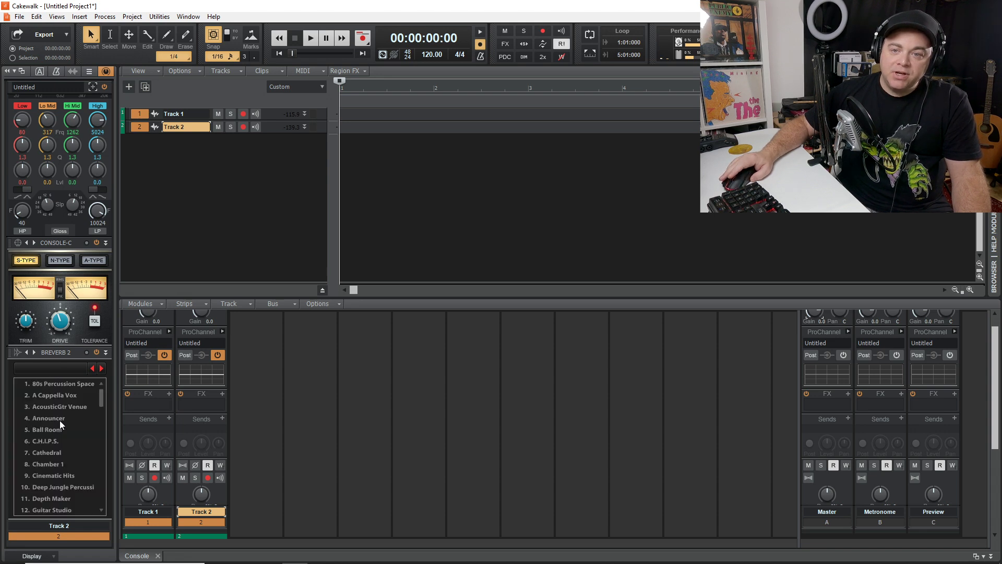
mouse_move(103, 396)
mouse_down()
mouse_move(103, 521)
mouse_move(105, 379)
mouse_up()
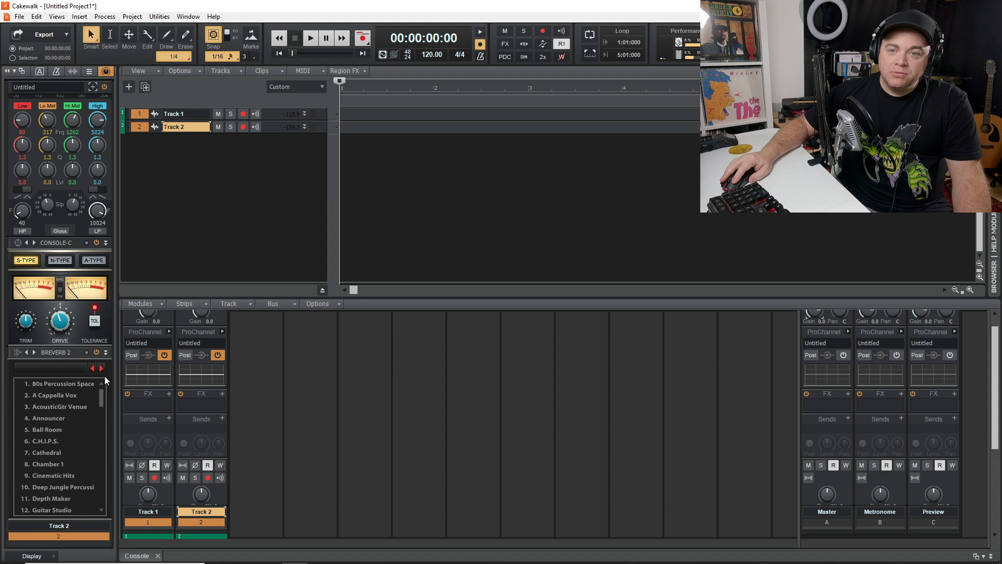
click(54, 396)
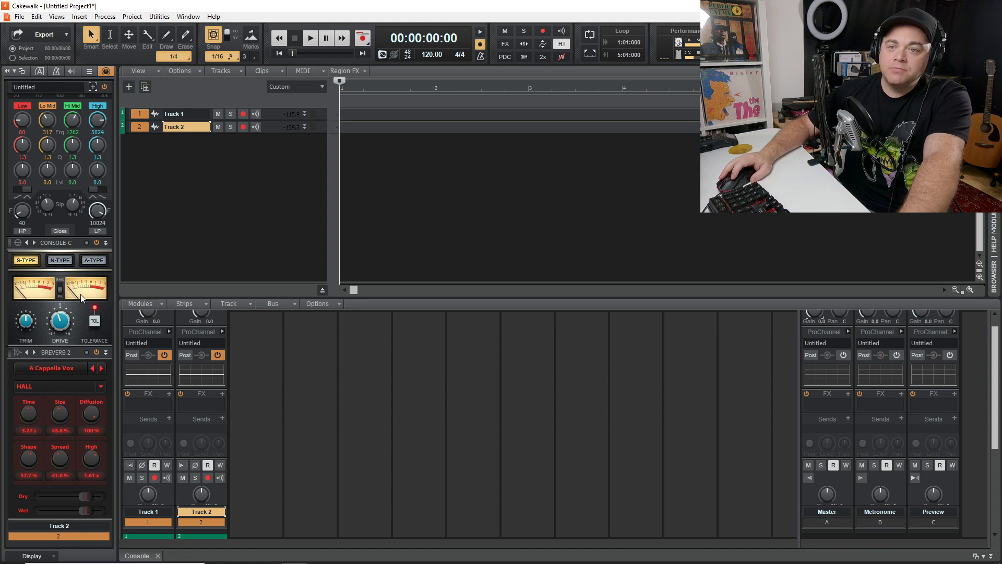
scroll(33, 349, up, 6)
Load the Bass - Deep preset onto Track 2's ProChannel EQ.
scroll(40, 386, up, 6)
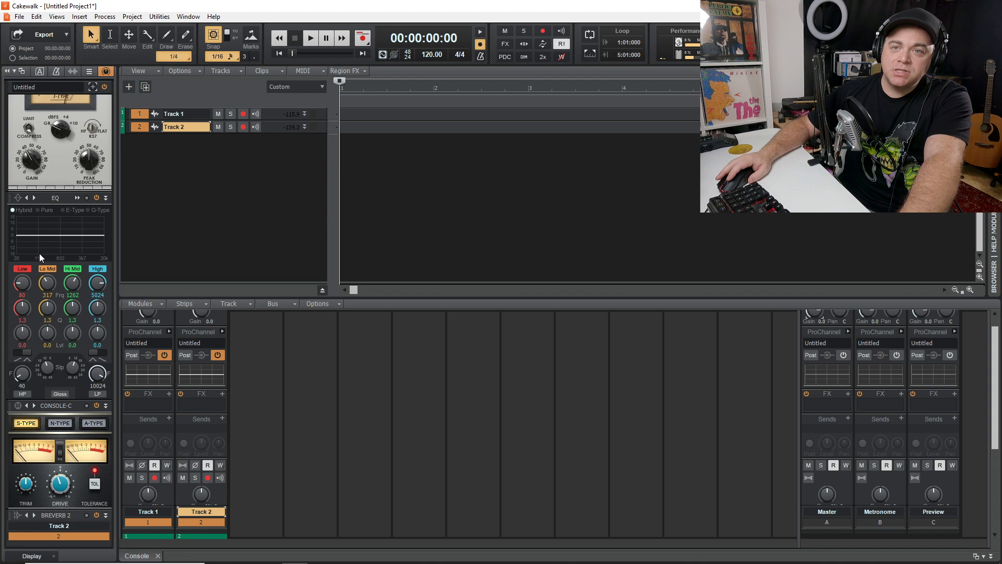
click(17, 213)
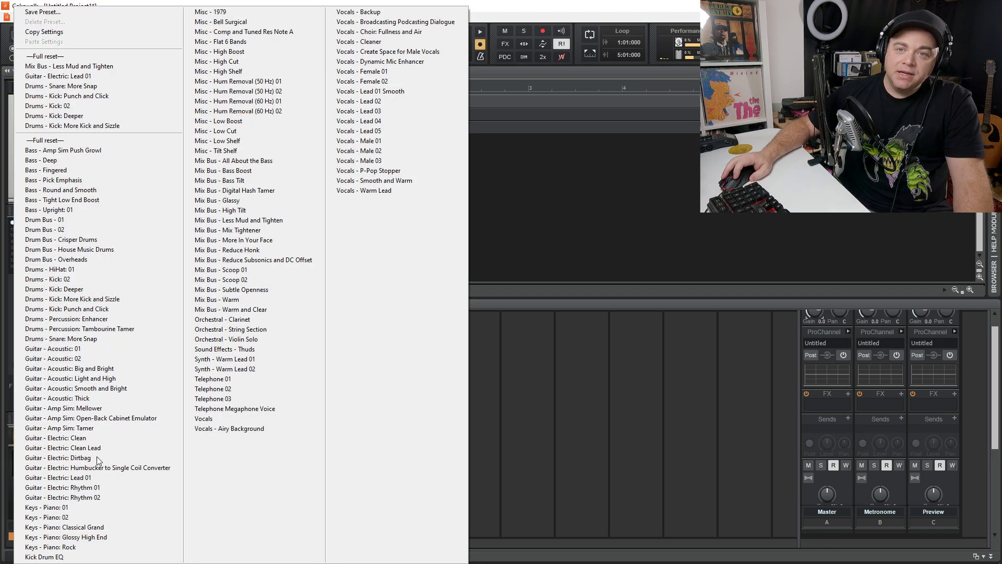
click(73, 160)
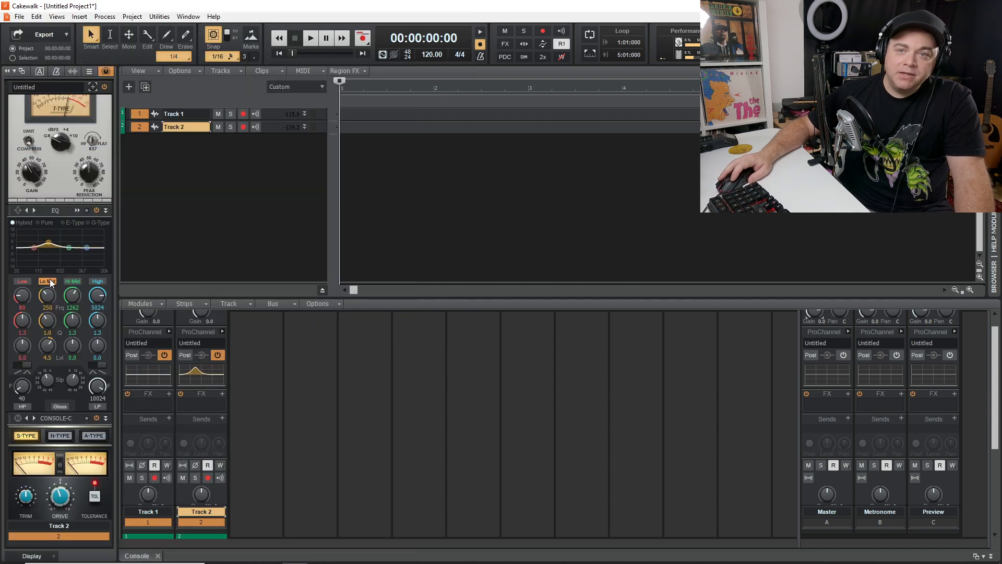
Check the compressor's preset options and close them without choosing a preset.
scroll(58, 356, up, 3)
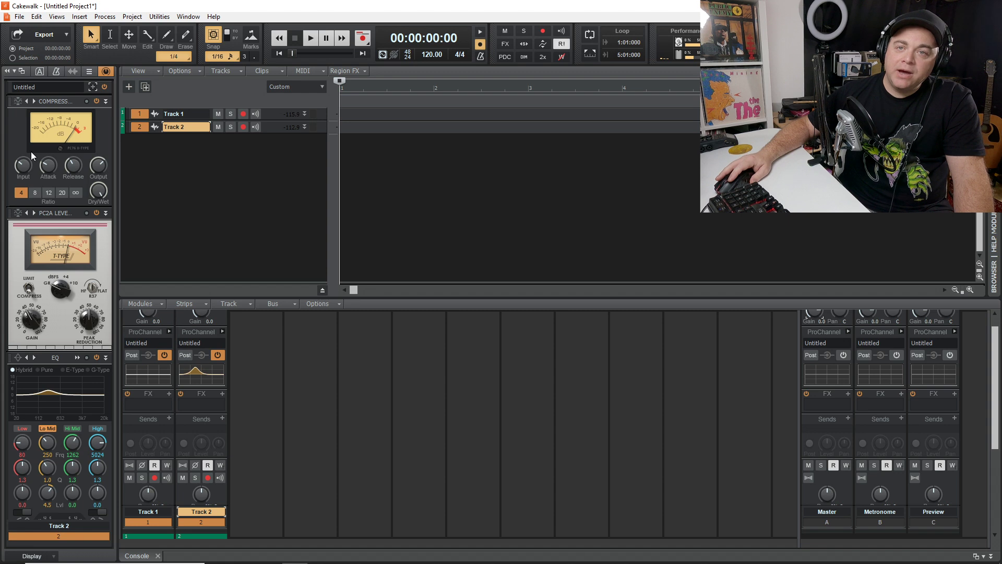
click(15, 102)
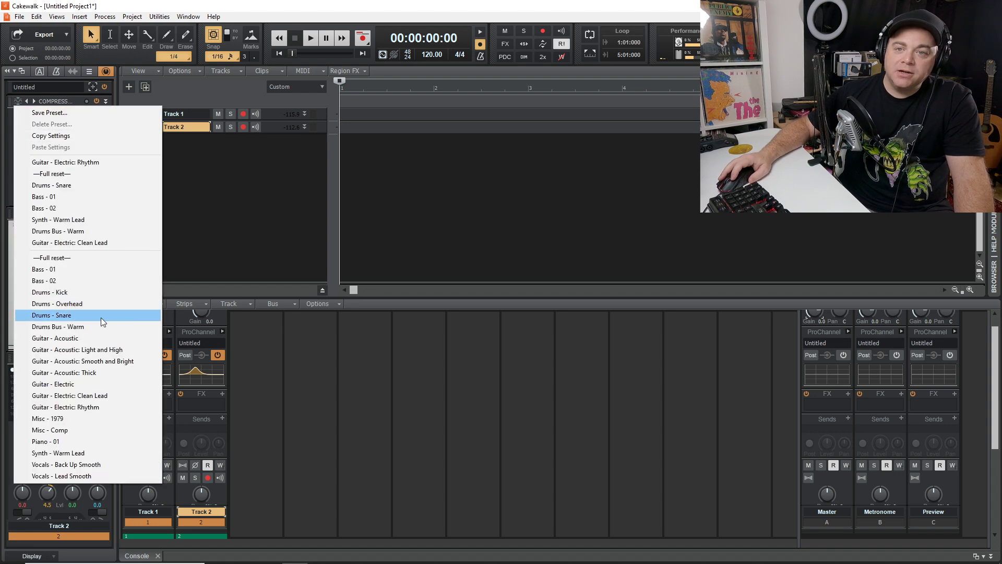
click(190, 205)
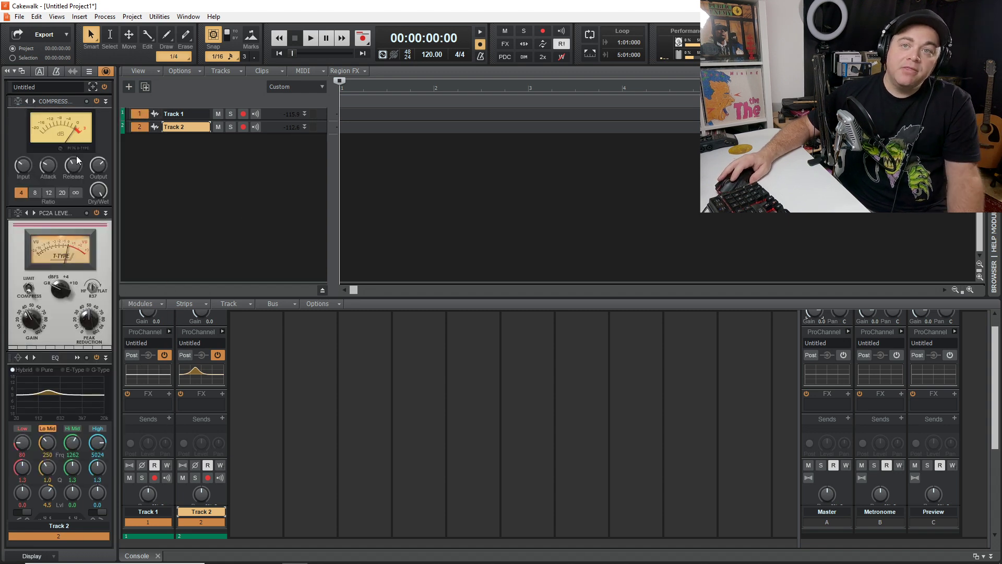
scroll(54, 318, down, 3)
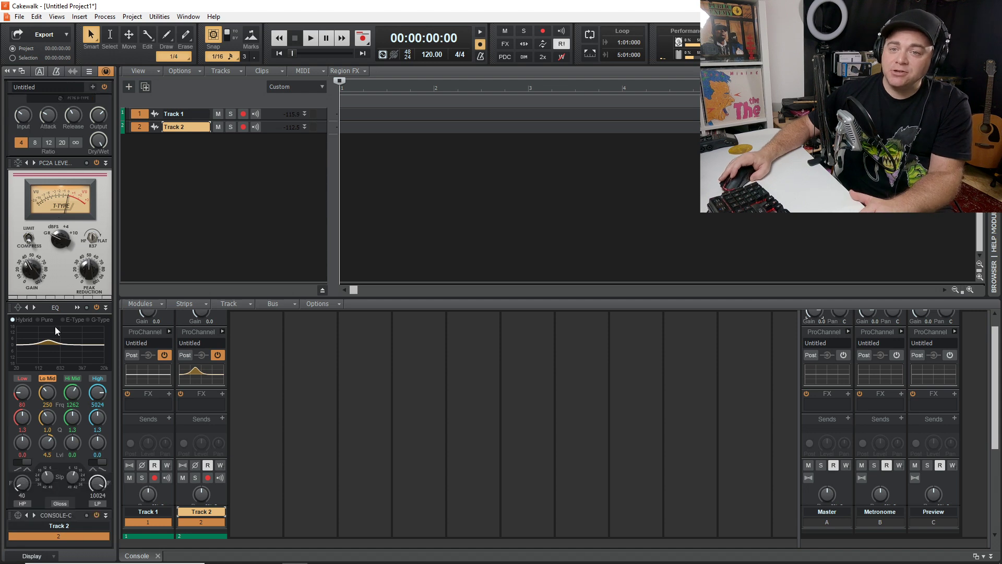
scroll(35, 289, up, 3)
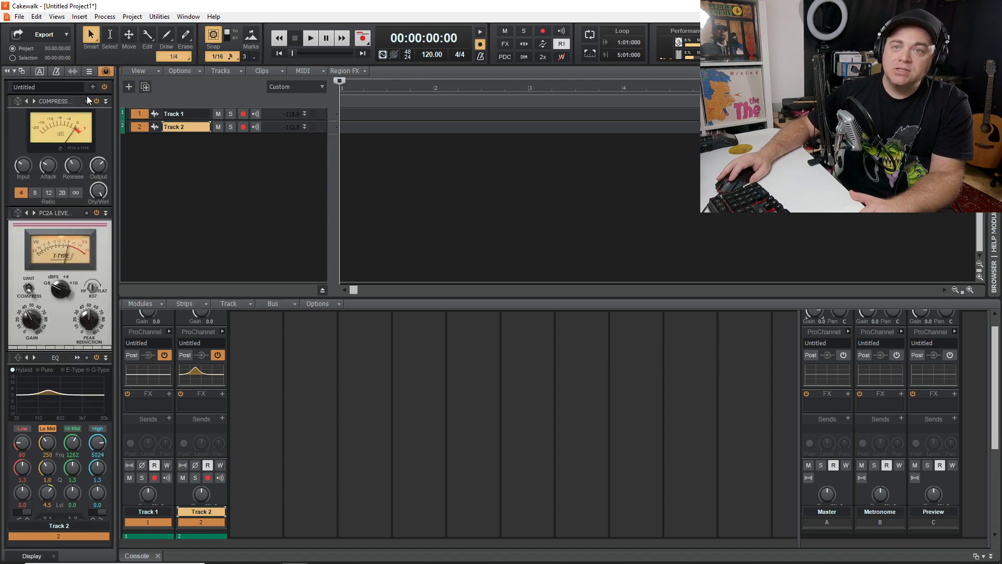
click(70, 87)
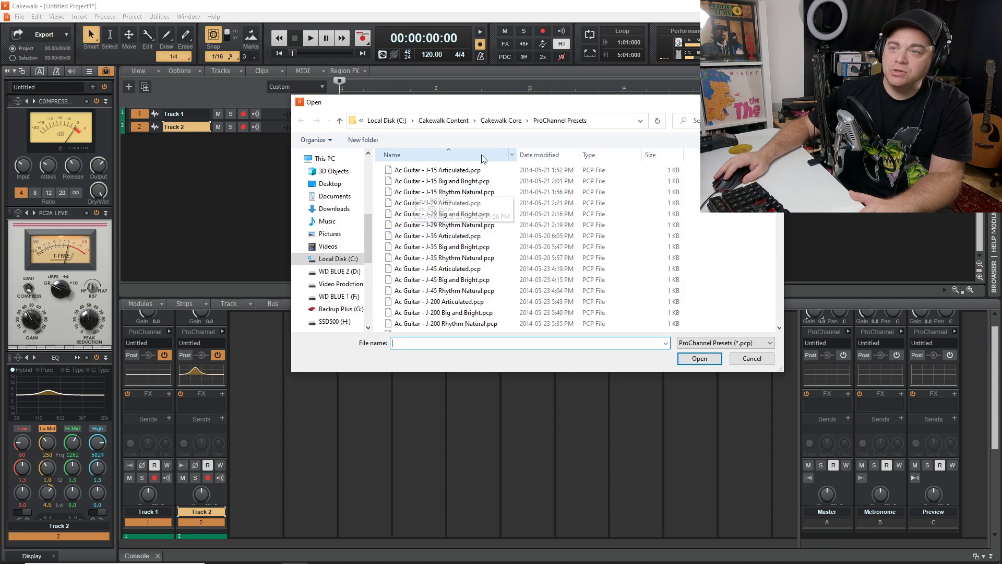
scroll(480, 240, down, 10)
scroll(481, 240, down, 3)
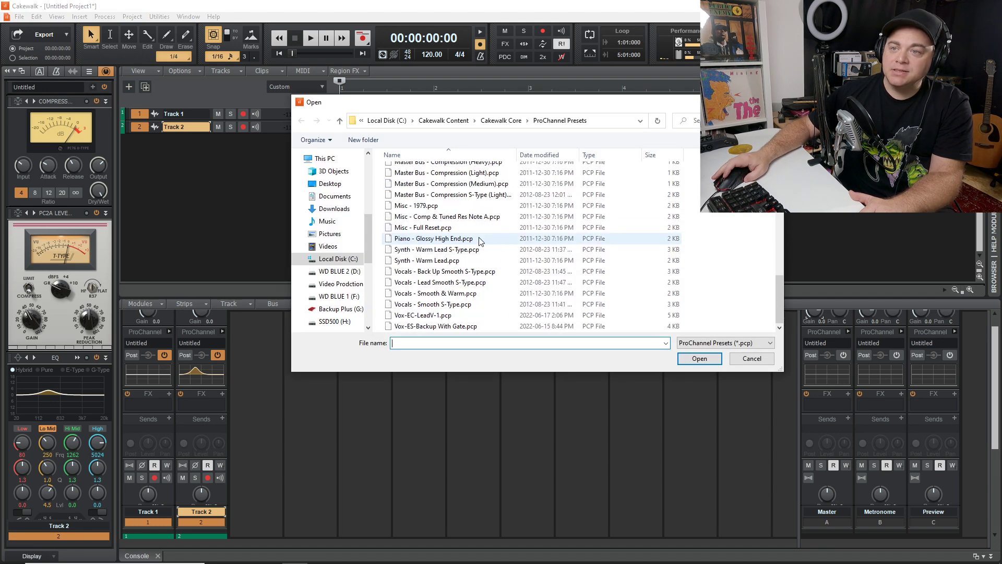
scroll(481, 240, up, 13)
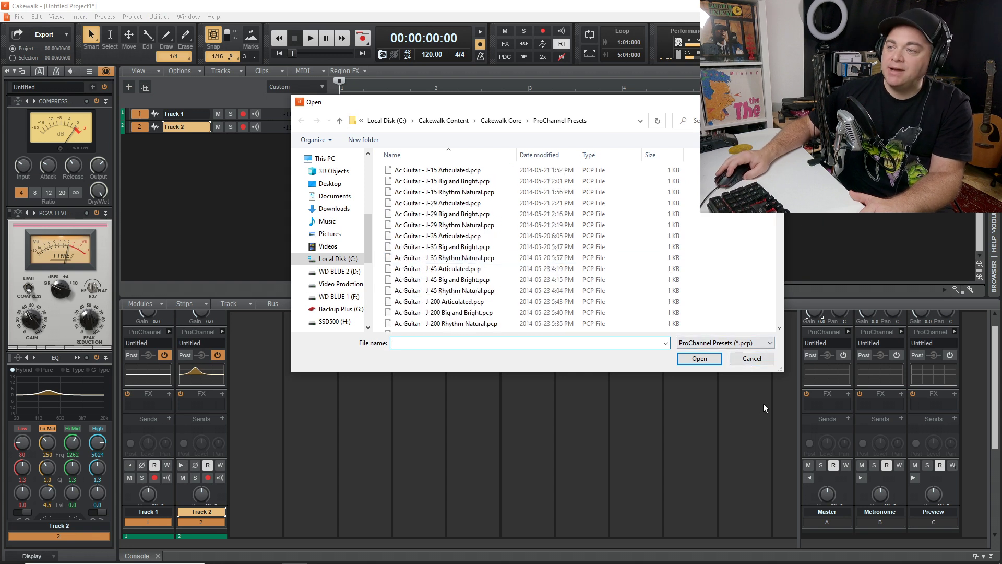
click(753, 359)
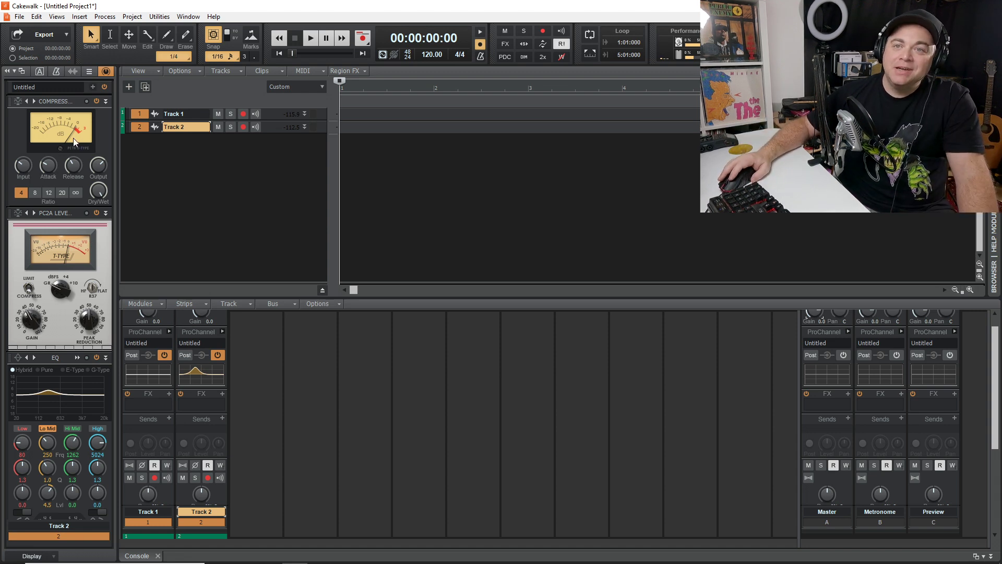
click(93, 86)
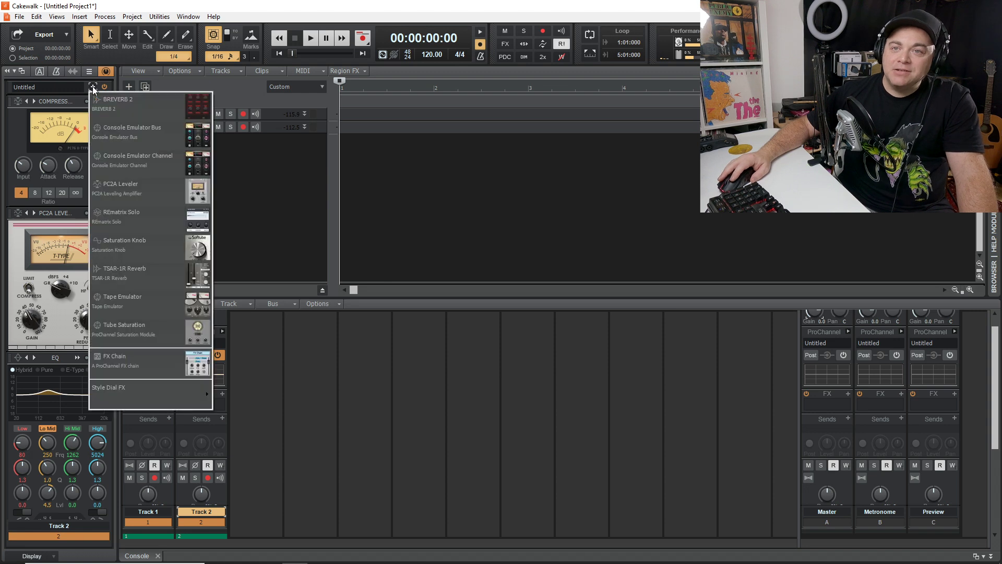
Insert a Saturation Knob module into Track 2's ProChannel and raise its saturation amount.
scroll(139, 223, down, 5)
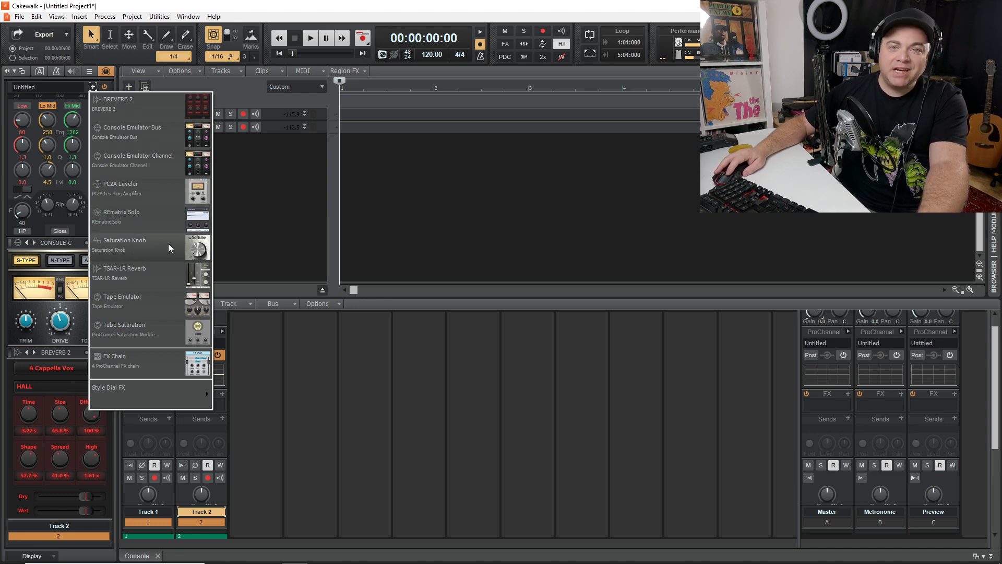
click(135, 243)
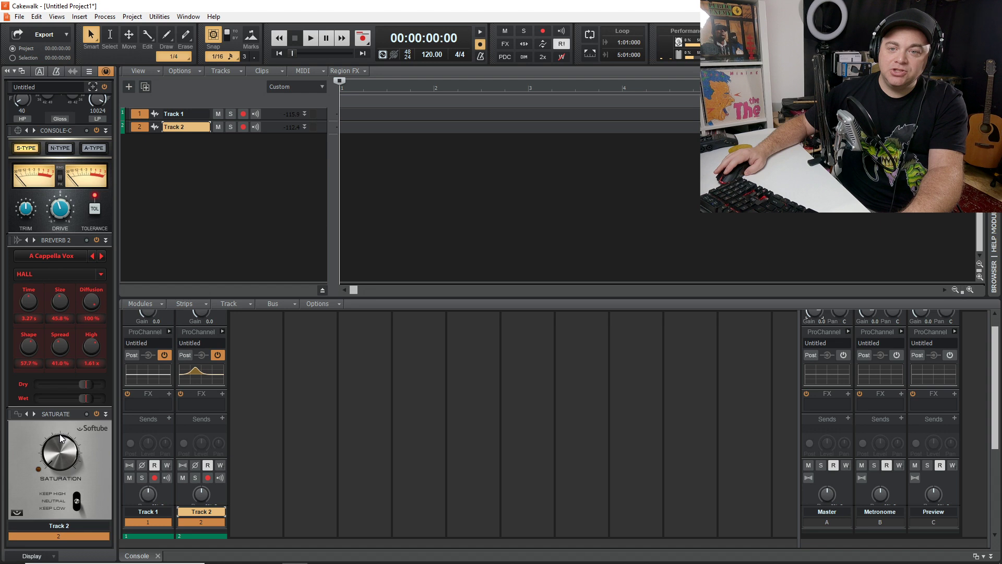
drag(51, 443, 66, 441)
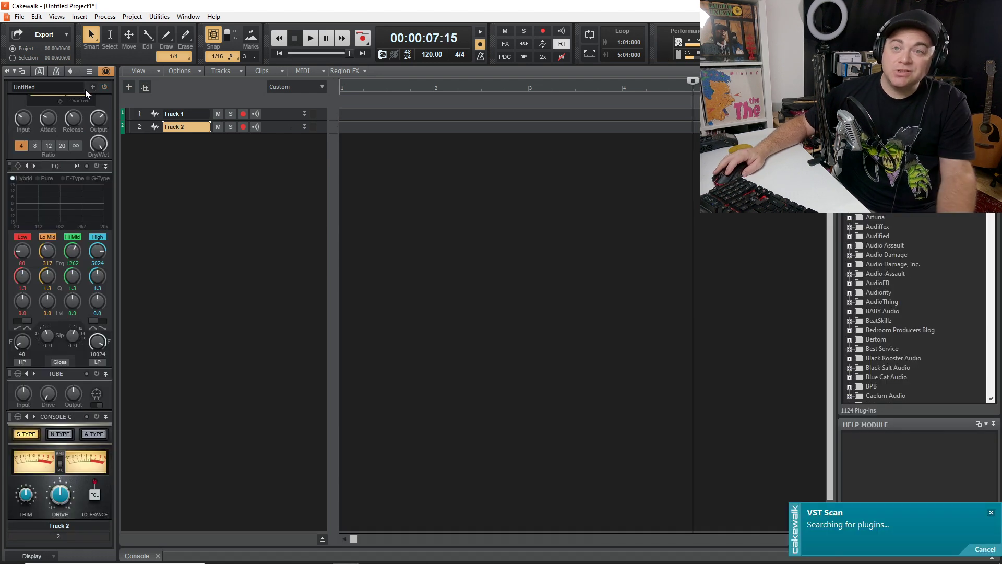
Add a Tape Emulator module to the rack and raise its NOISE knob slightly.
click(94, 87)
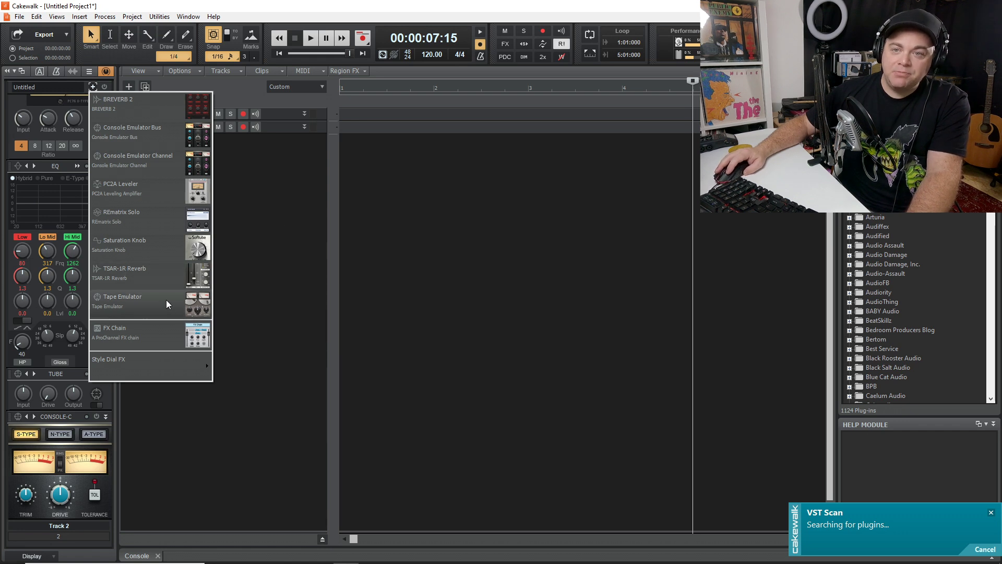
click(137, 302)
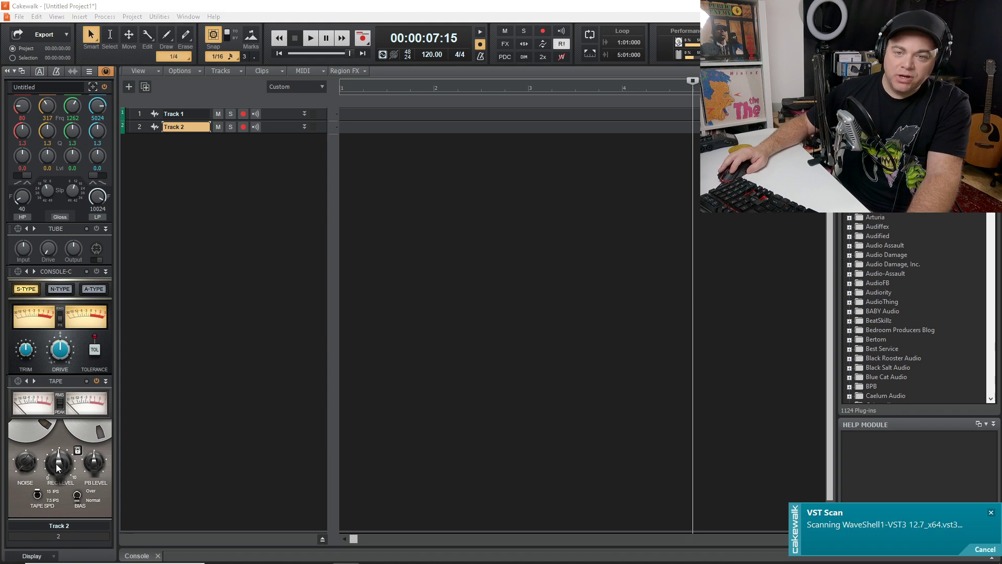
mouse_move(22, 468)
mouse_down()
mouse_move(22, 458)
mouse_move(26, 467)
mouse_up()
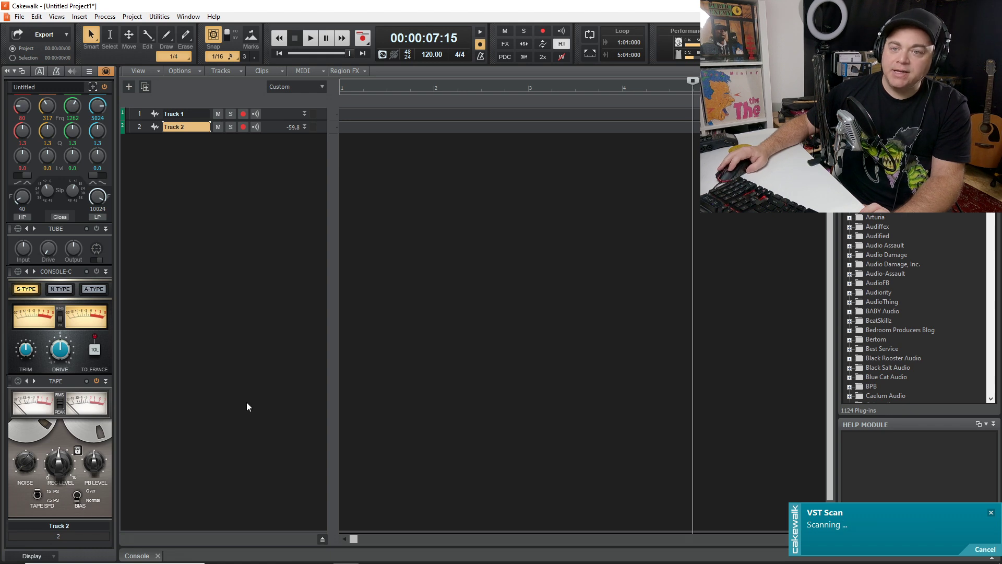
right_click(63, 388)
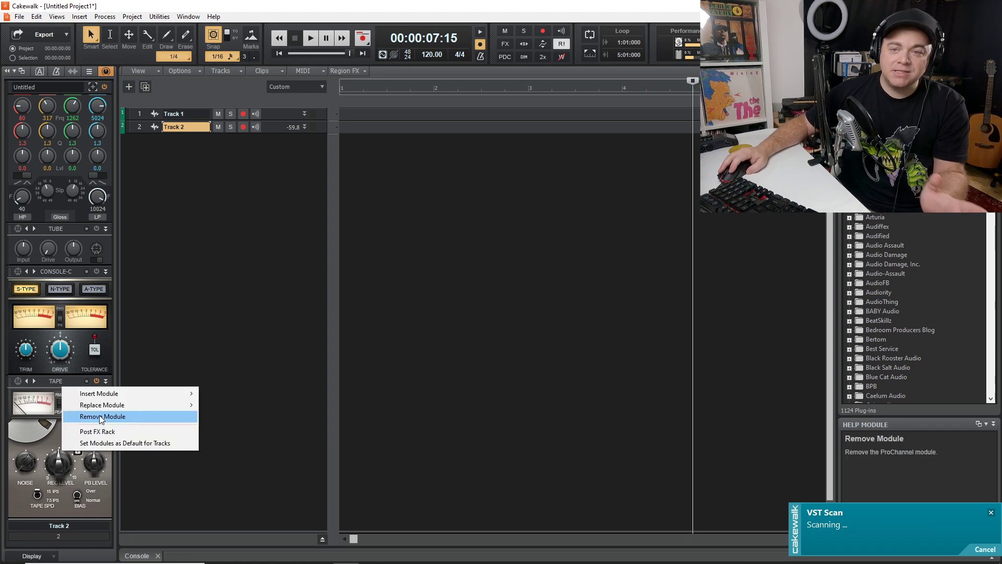
Remove the Tape Emulator module and add an FX Chain module in its place.
click(101, 416)
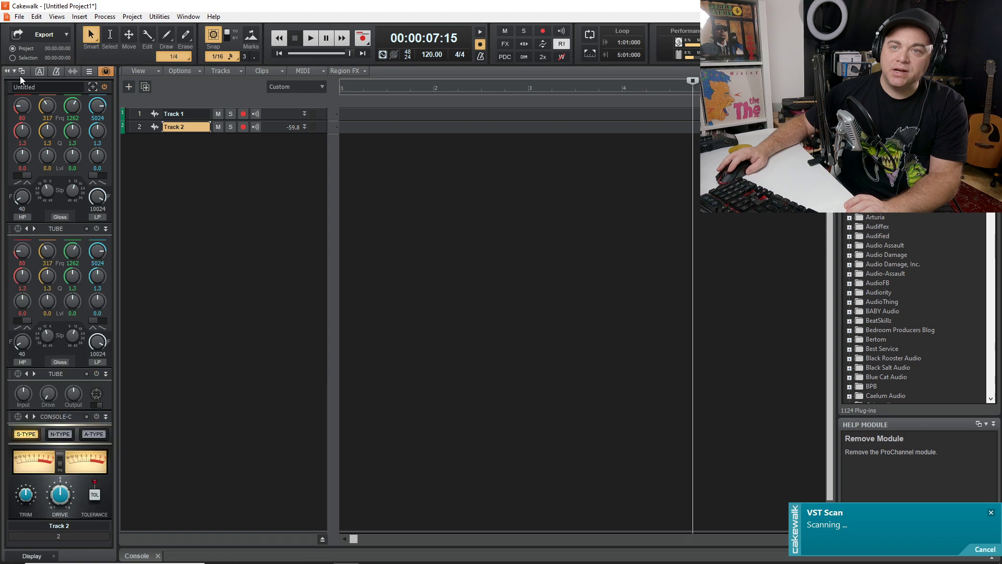
click(92, 86)
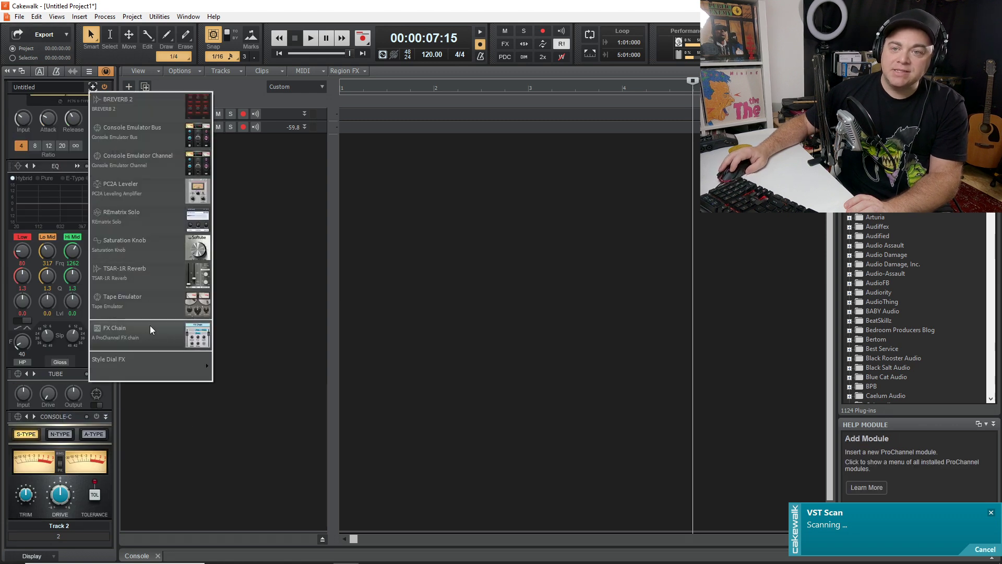
click(127, 336)
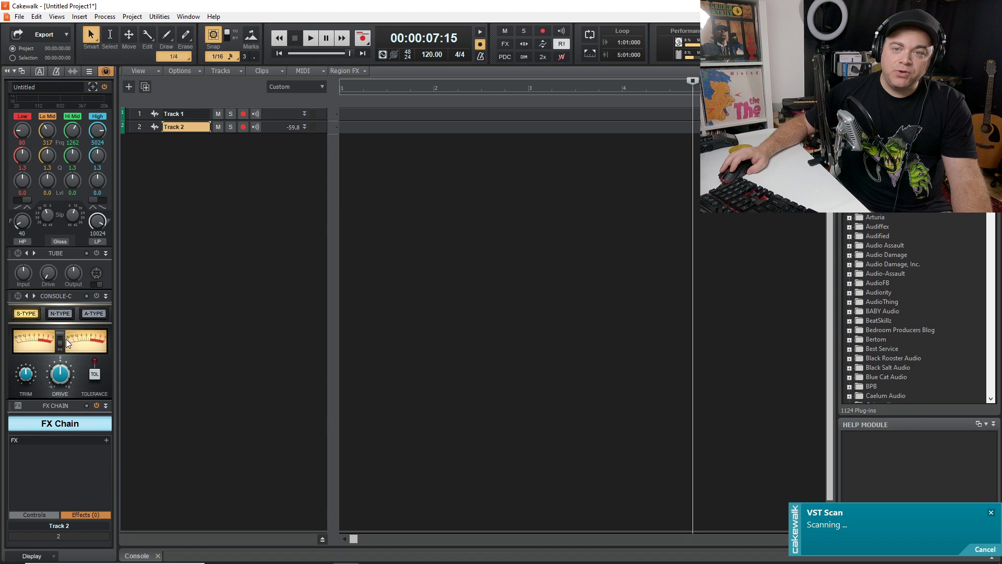
Browse the Insert Audio FX plugin list for the FX Chain without inserting anything.
click(107, 440)
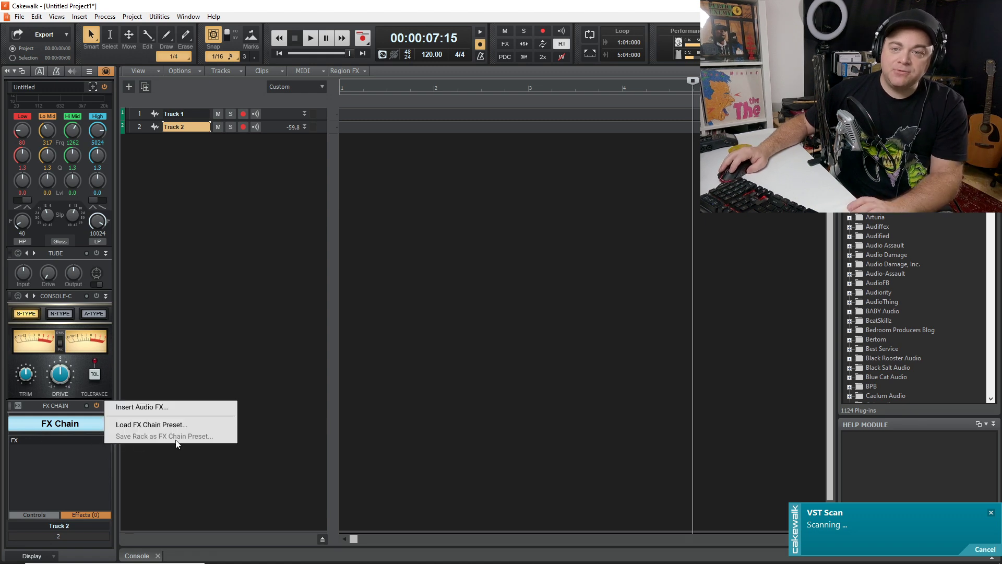
click(142, 407)
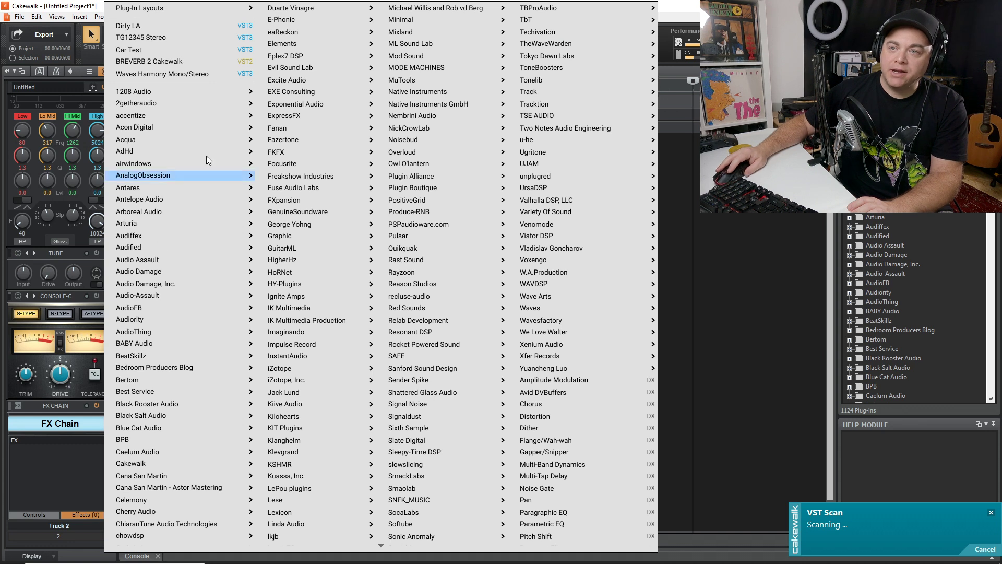
scroll(177, 178, down, 2)
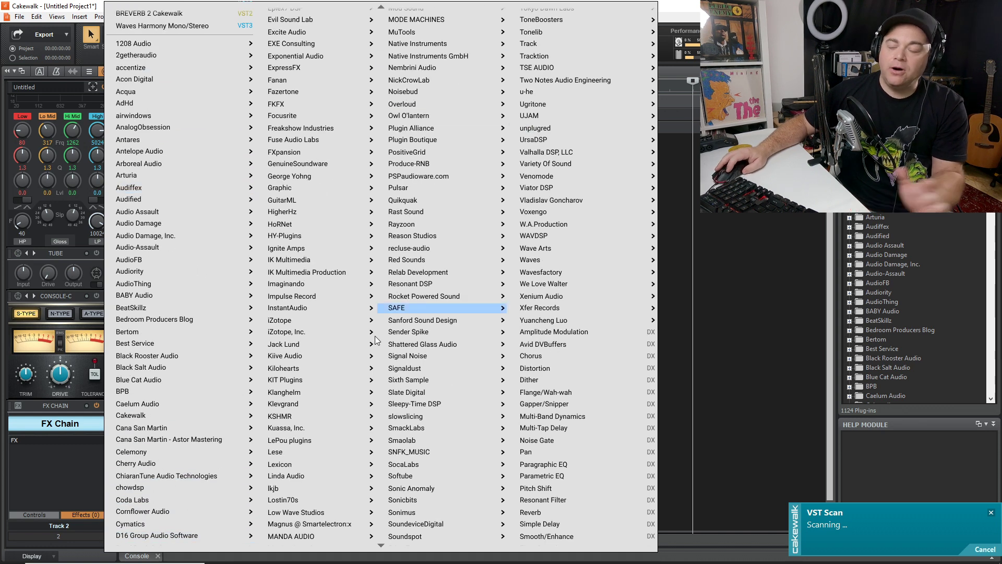
click(50, 471)
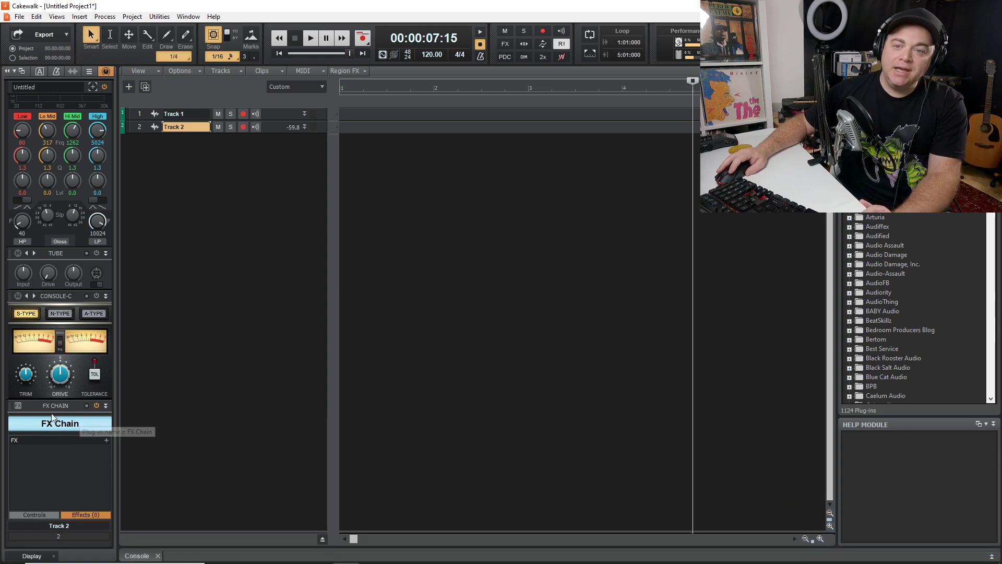
click(93, 87)
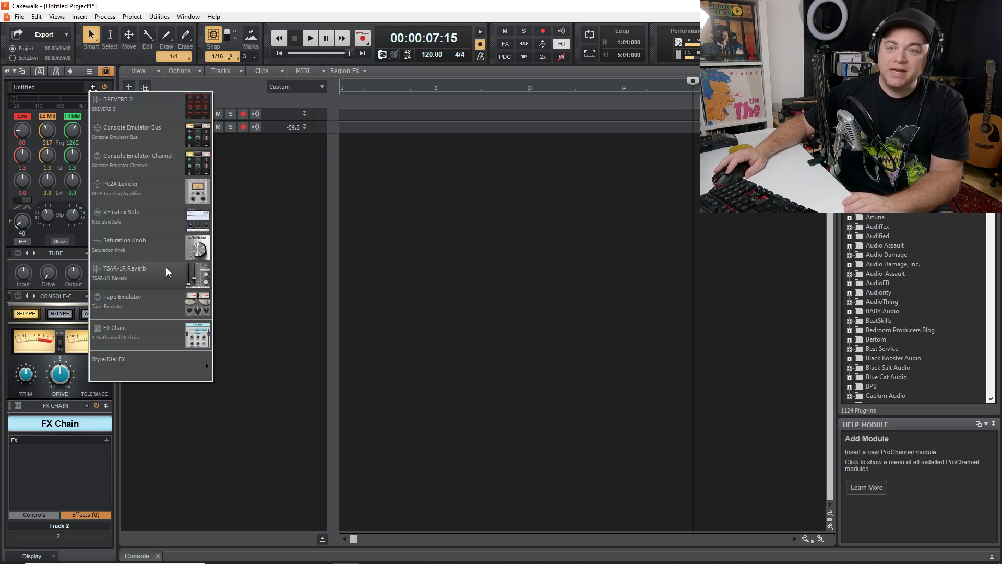
mouse_move(176, 368)
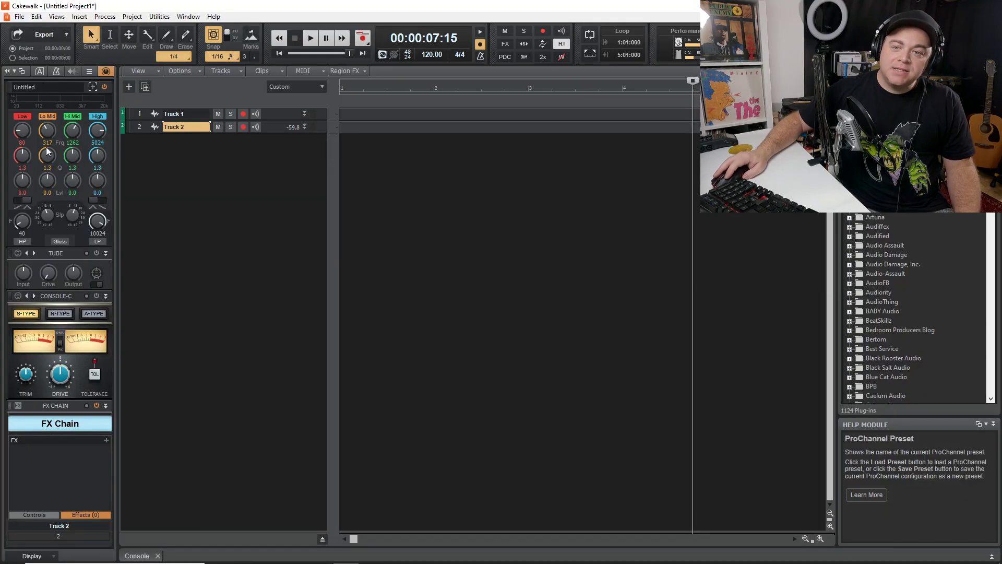
mouse_move(41, 86)
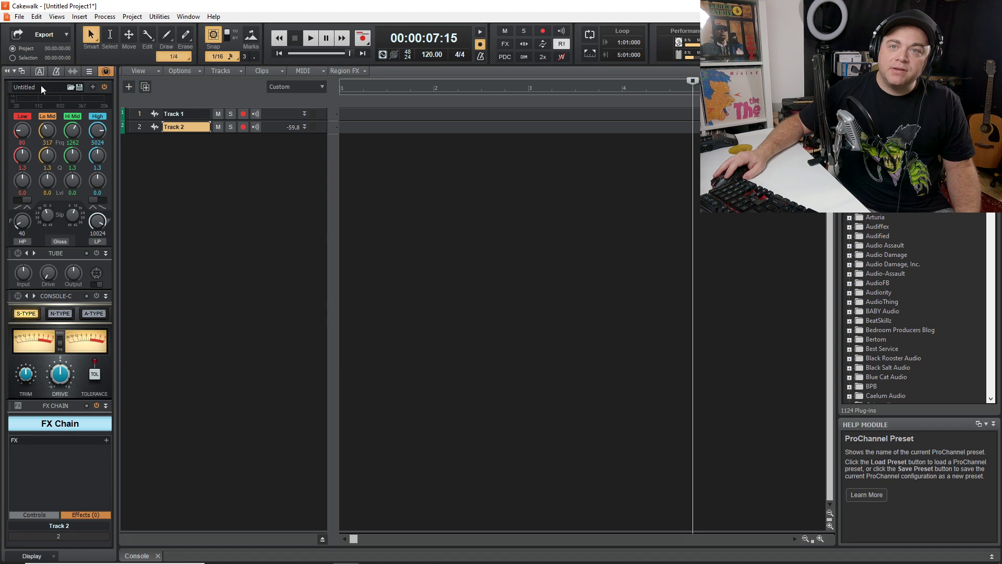
click(81, 87)
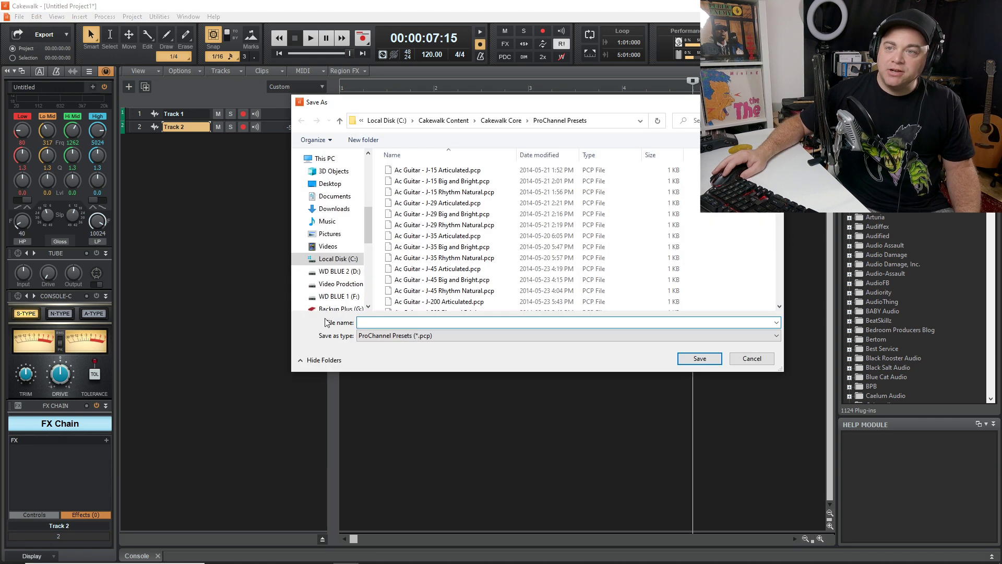
click(752, 358)
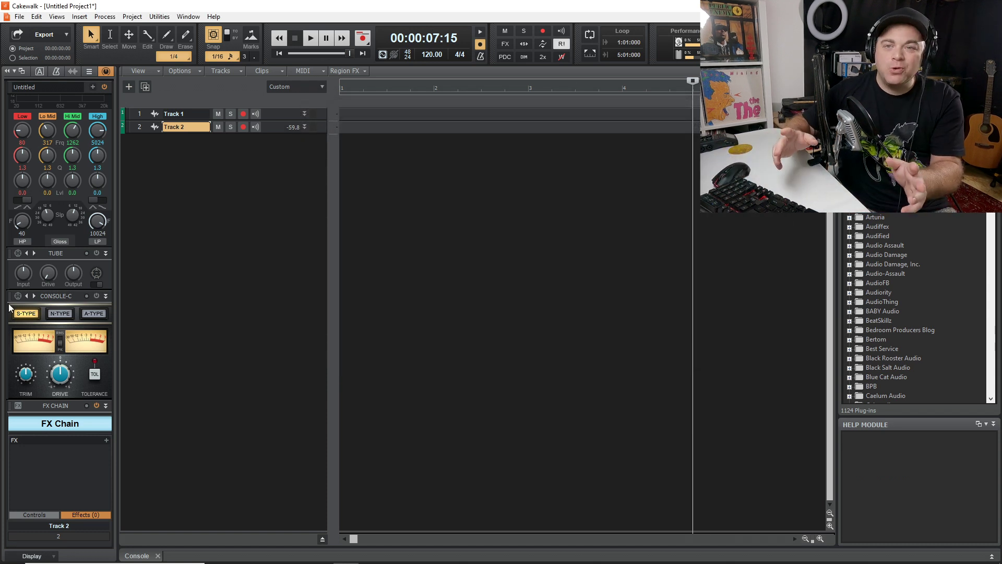